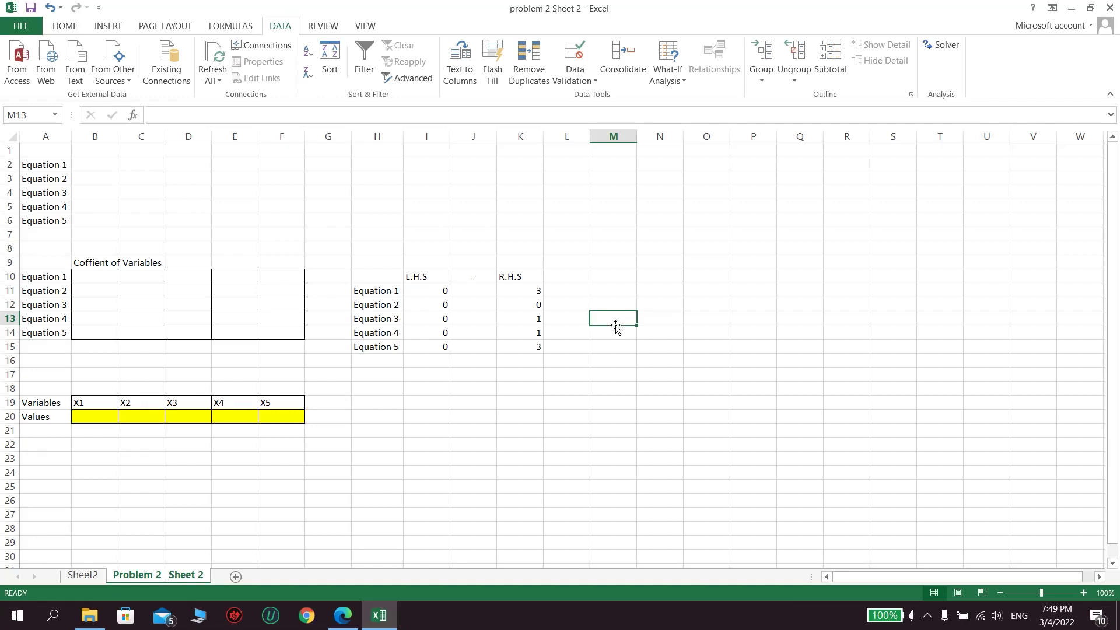
Bring sheet 2.pdf to the front and read Problem 3's Puzzle.xlsx password description
{"action": "left_click", "coordinate": [349, 615]}
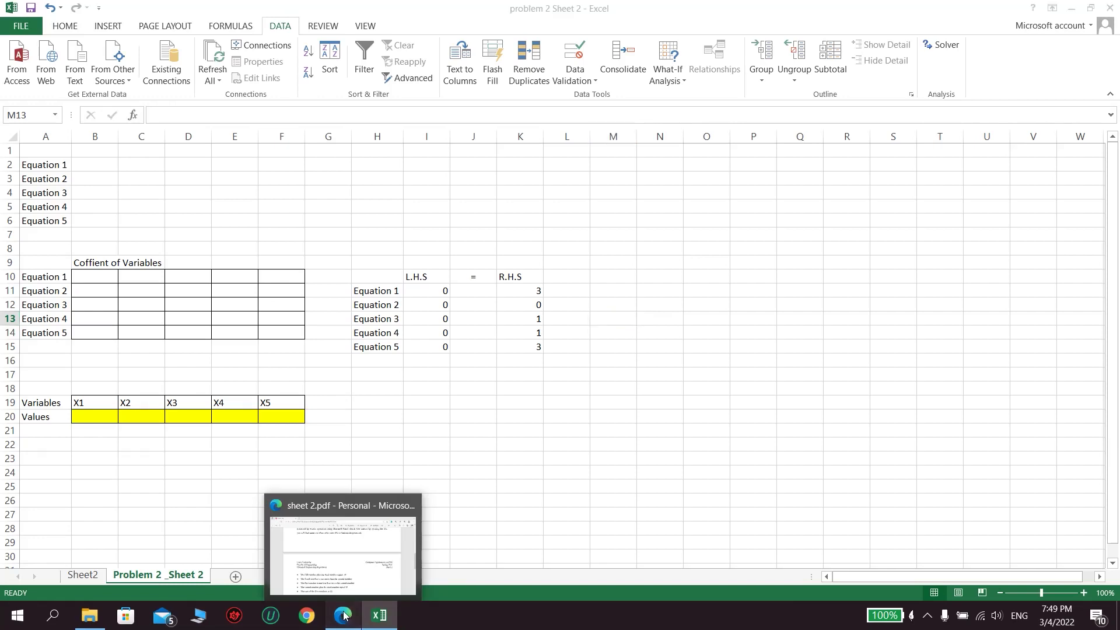
{"action": "scroll", "coordinate": [328, 271], "scroll_direction": "up", "scroll_amount": 4}
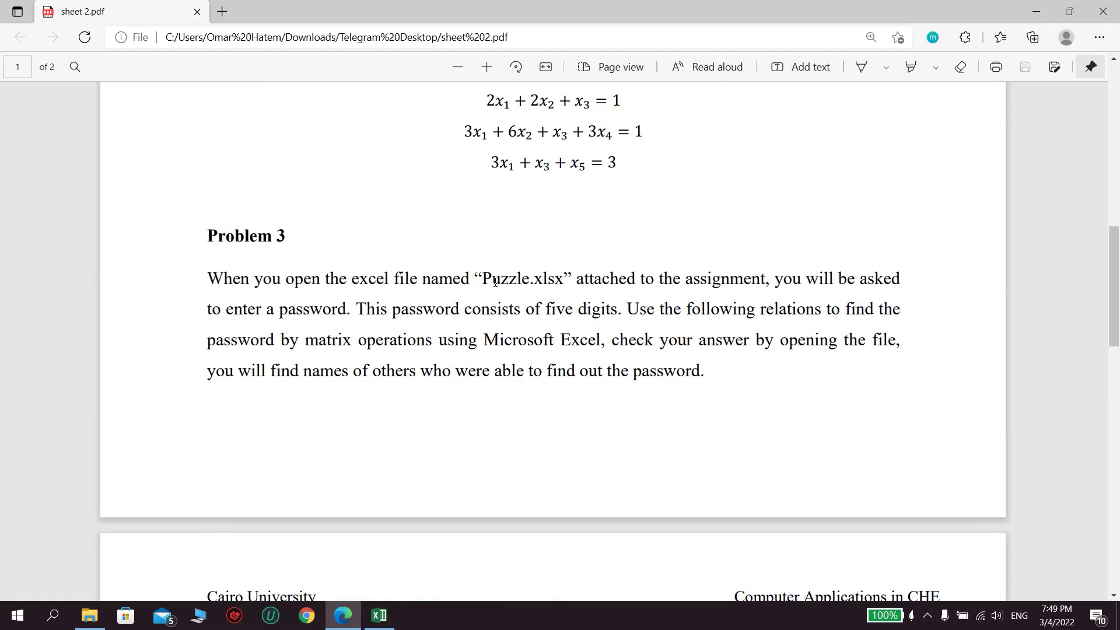
{"action": "left_click_drag", "start_coordinate": [487, 279], "coordinate": [520, 280]}
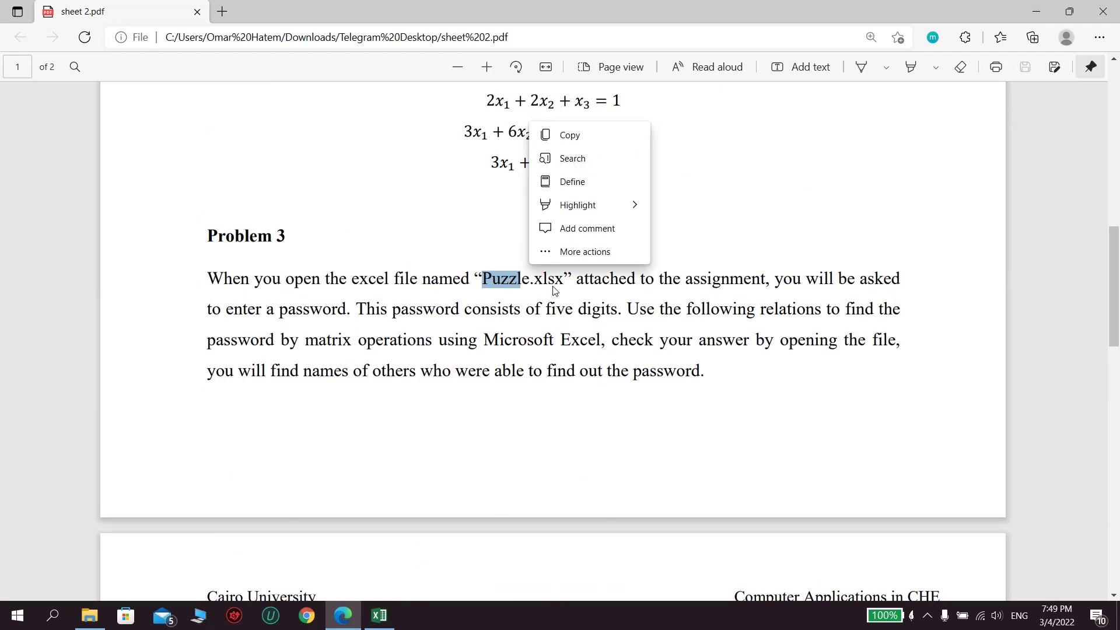
{"action": "left_click", "coordinate": [536, 279]}
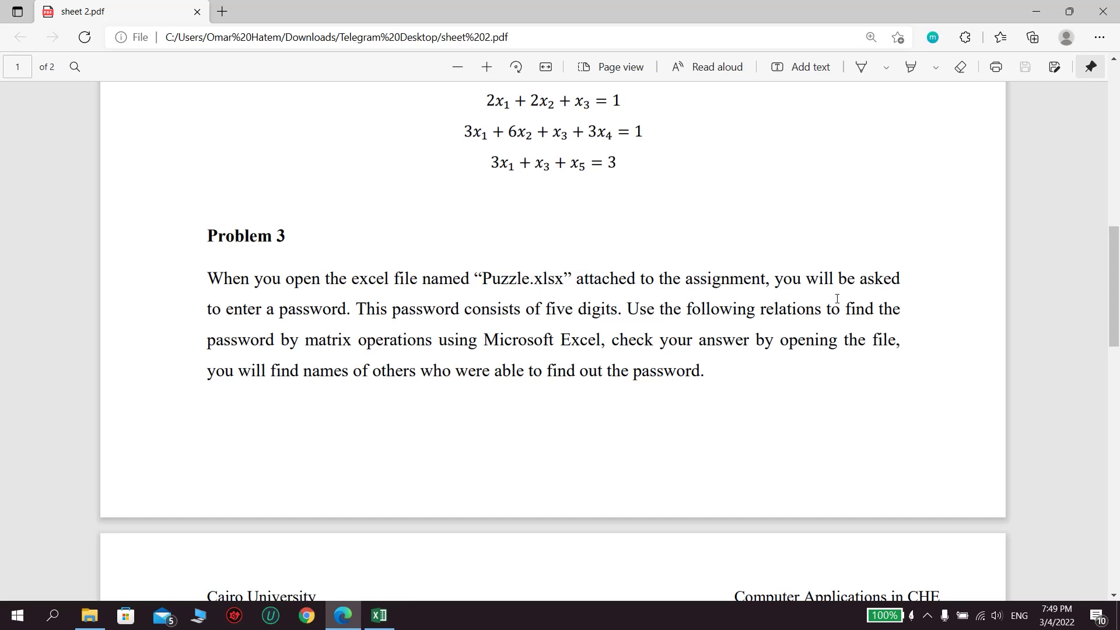
{"action": "left_click_drag", "start_coordinate": [356, 309], "coordinate": [376, 309]}
{"action": "left_click", "coordinate": [408, 309]}
{"action": "scroll", "coordinate": [762, 312], "scroll_direction": "down", "scroll_amount": 5}
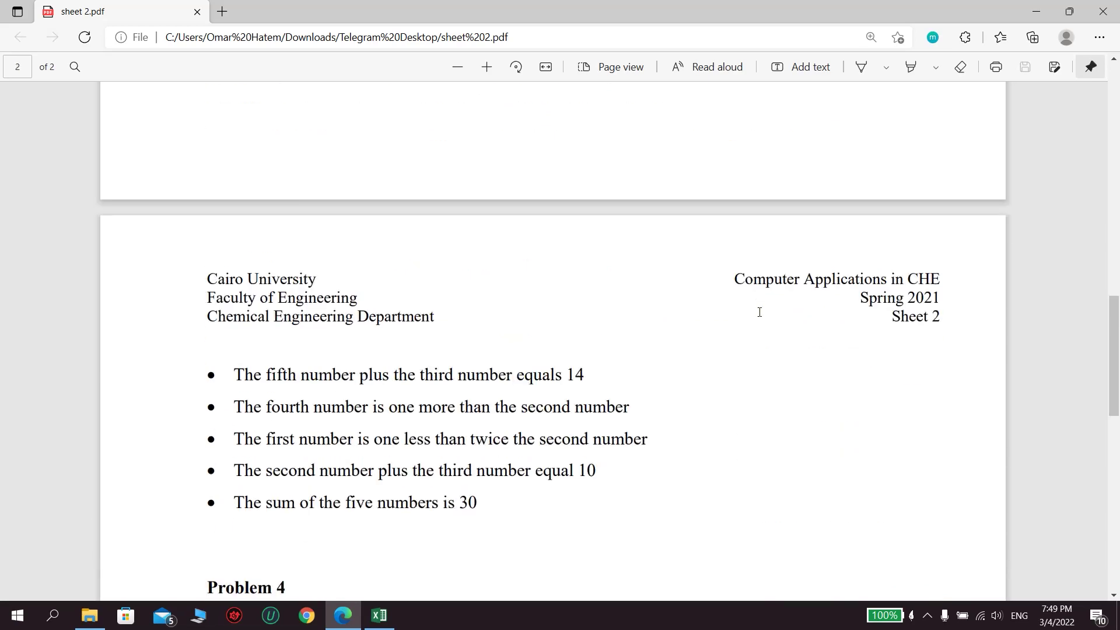
{"action": "scroll", "coordinate": [294, 364], "scroll_direction": "up", "scroll_amount": 3}
{"action": "scroll", "coordinate": [294, 364], "scroll_direction": "up", "scroll_amount": 1}
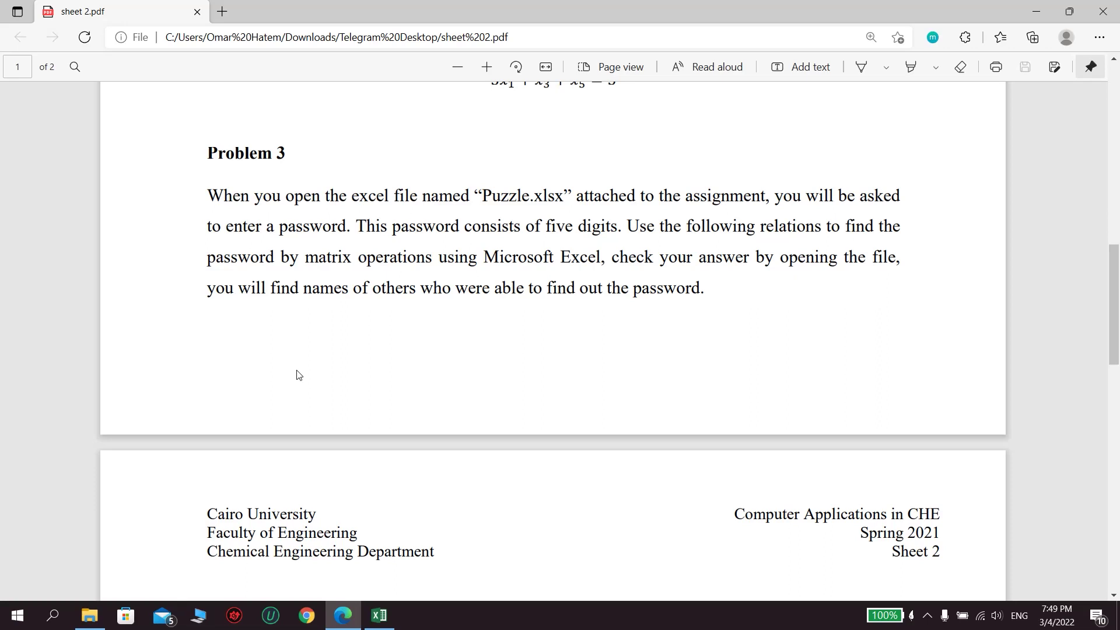
{"action": "scroll", "coordinate": [299, 374], "scroll_direction": "down", "scroll_amount": 3}
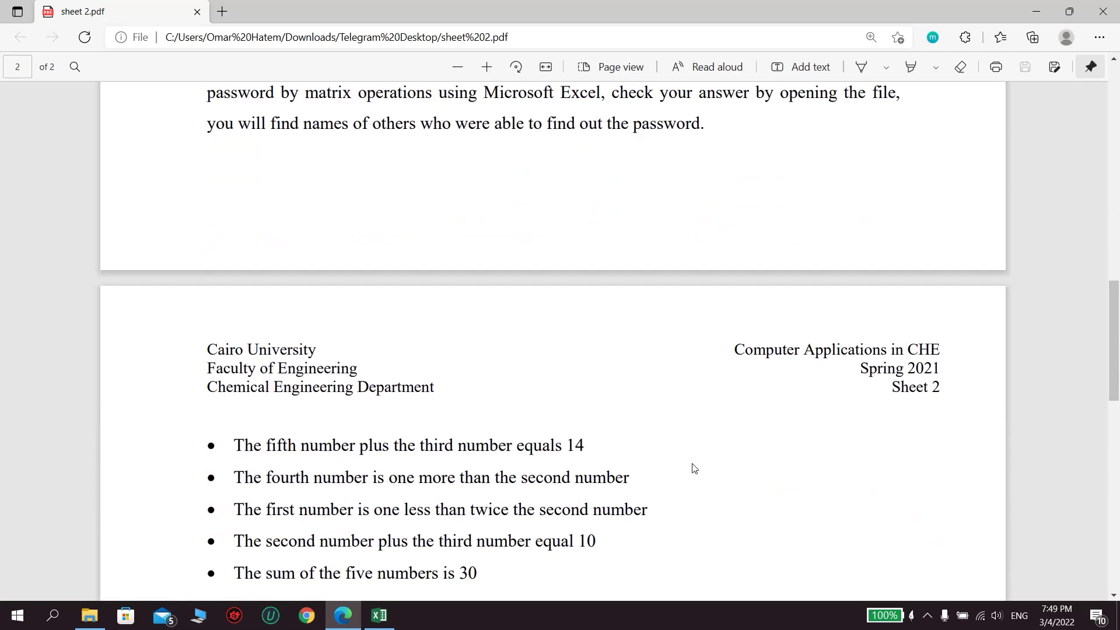
{"action": "scroll", "coordinate": [505, 417], "scroll_direction": "up", "scroll_amount": 5}
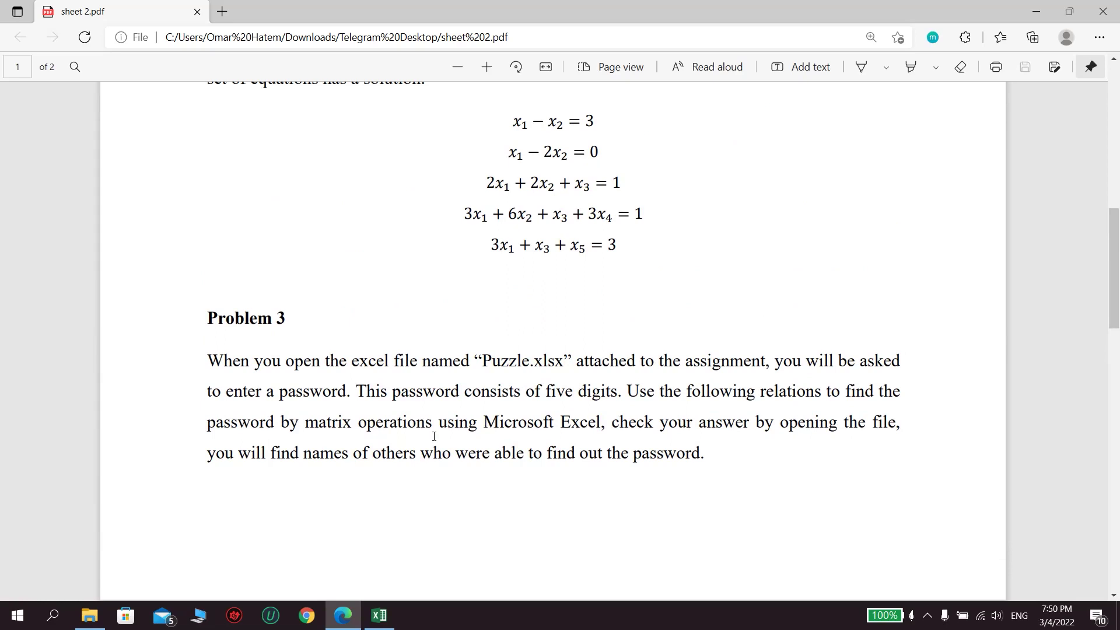
Scroll through the puzzle clues, pointing out the first relation ending in 14
{"action": "scroll", "coordinate": [436, 436], "scroll_direction": "down", "scroll_amount": 4}
{"action": "scroll", "coordinate": [233, 455], "scroll_direction": "down", "scroll_amount": 1}
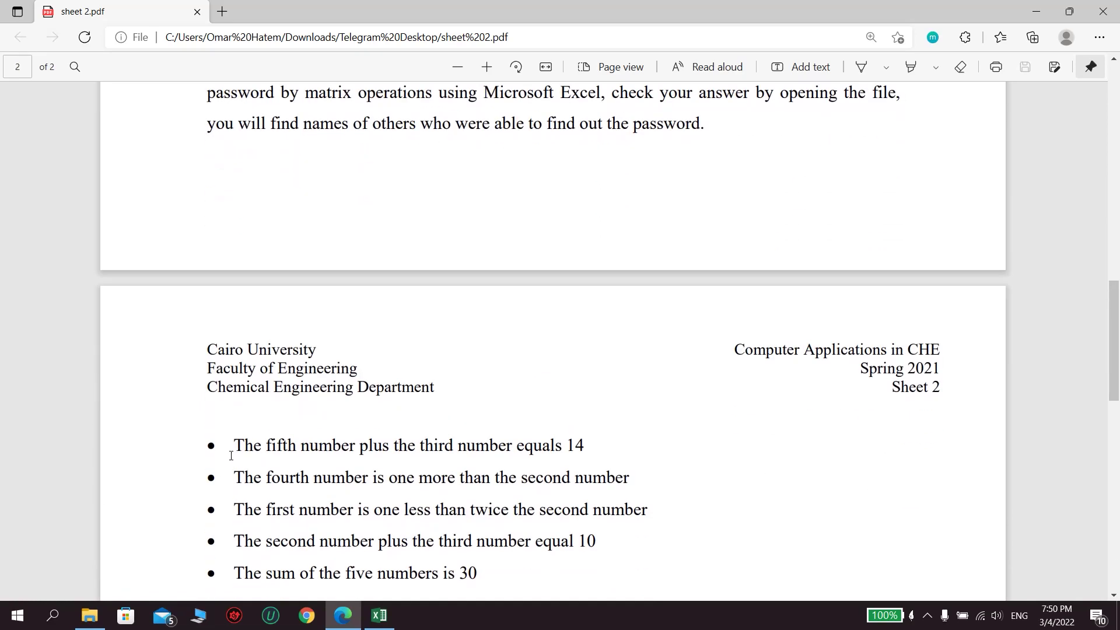
{"action": "left_click_drag", "start_coordinate": [232, 447], "coordinate": [315, 446]}
{"action": "left_click", "coordinate": [301, 445]}
{"action": "scroll", "coordinate": [301, 444], "scroll_direction": "down", "scroll_amount": 2}
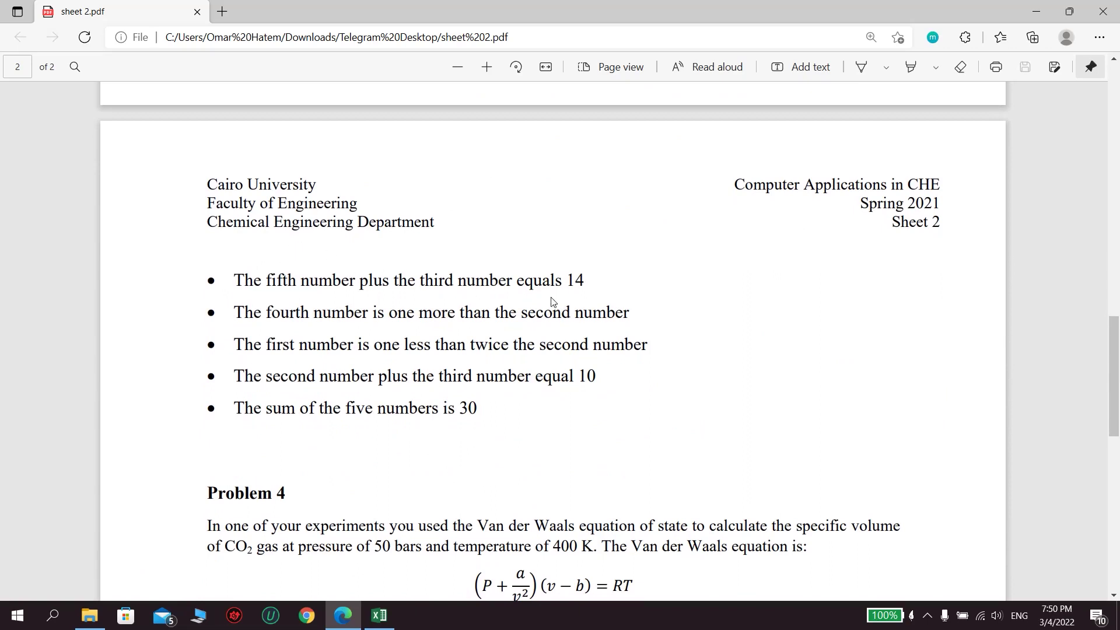
{"action": "right_click", "coordinate": [577, 279]}
{"action": "left_click", "coordinate": [246, 266]}
{"action": "scroll", "coordinate": [464, 306], "scroll_direction": "up", "scroll_amount": 1}
{"action": "scroll", "coordinate": [464, 307], "scroll_direction": "up", "scroll_amount": 2}
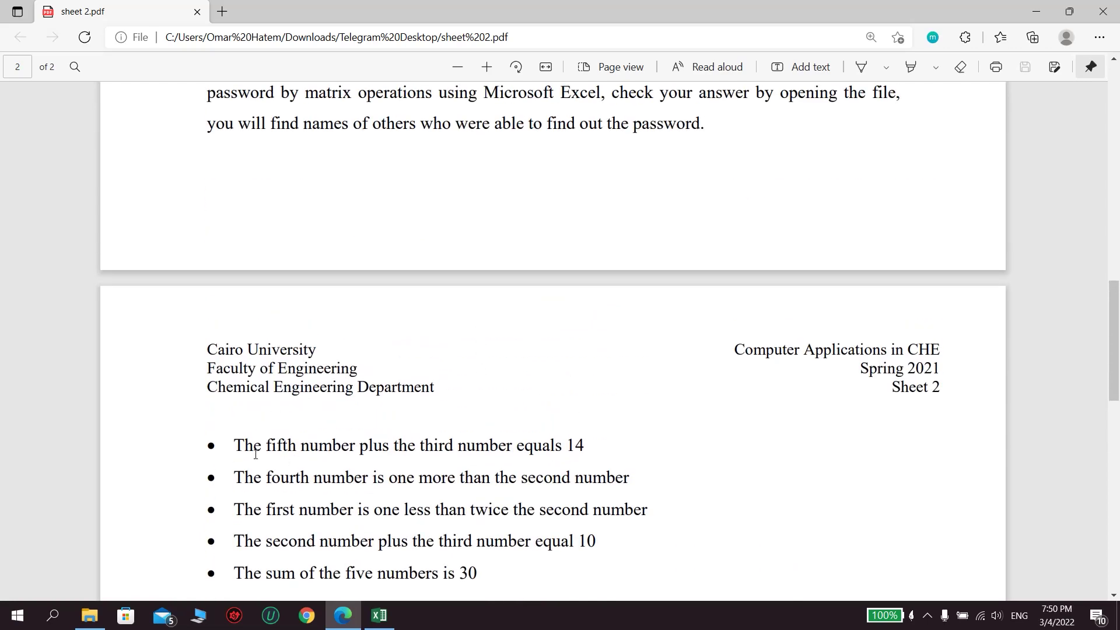
{"action": "scroll", "coordinate": [251, 444], "scroll_direction": "up", "scroll_amount": 2}
{"action": "scroll", "coordinate": [258, 449], "scroll_direction": "up", "scroll_amount": 3}
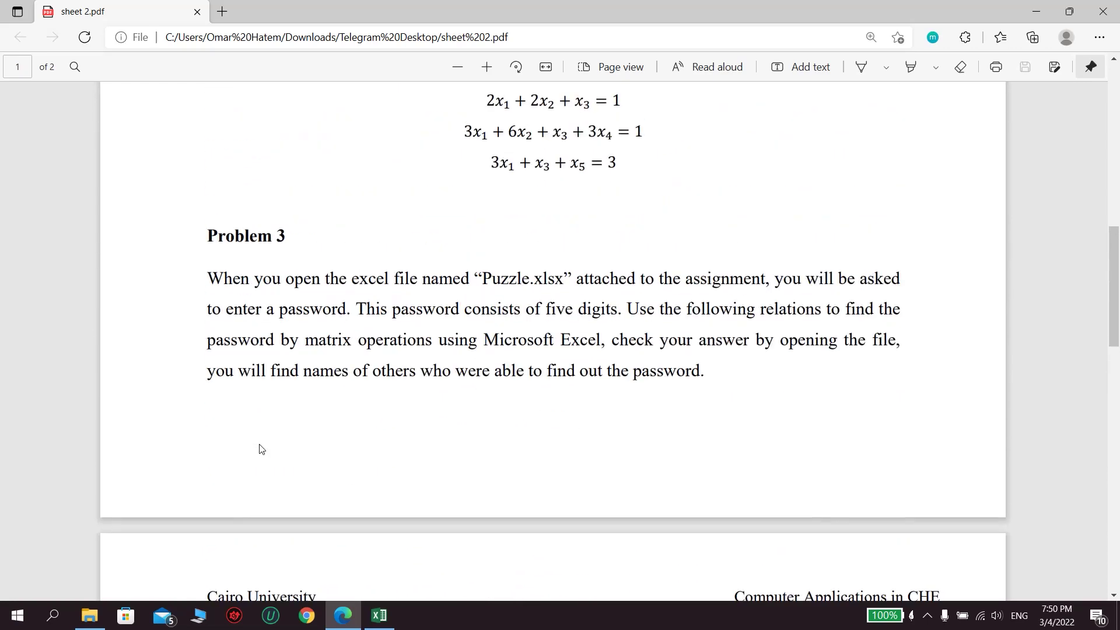
Scroll to page 2 and highlight the relation about the fifth and third numbers
{"action": "scroll", "coordinate": [258, 450], "scroll_direction": "up", "scroll_amount": 1}
{"action": "scroll", "coordinate": [271, 446], "scroll_direction": "down", "scroll_amount": 5}
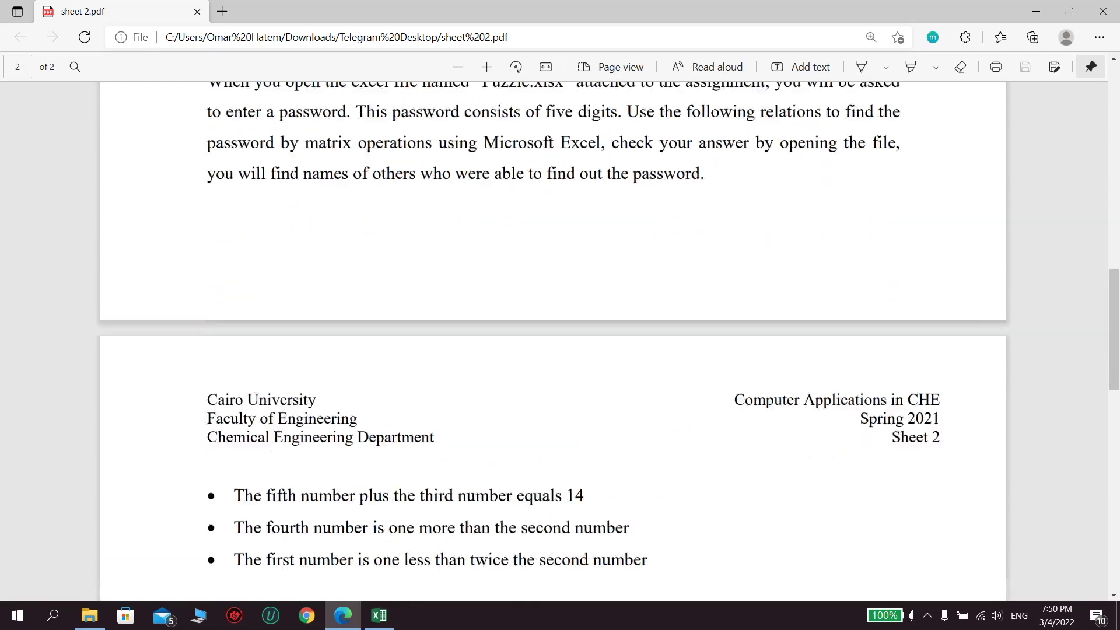
{"action": "scroll", "coordinate": [276, 443], "scroll_direction": "down", "scroll_amount": 3}
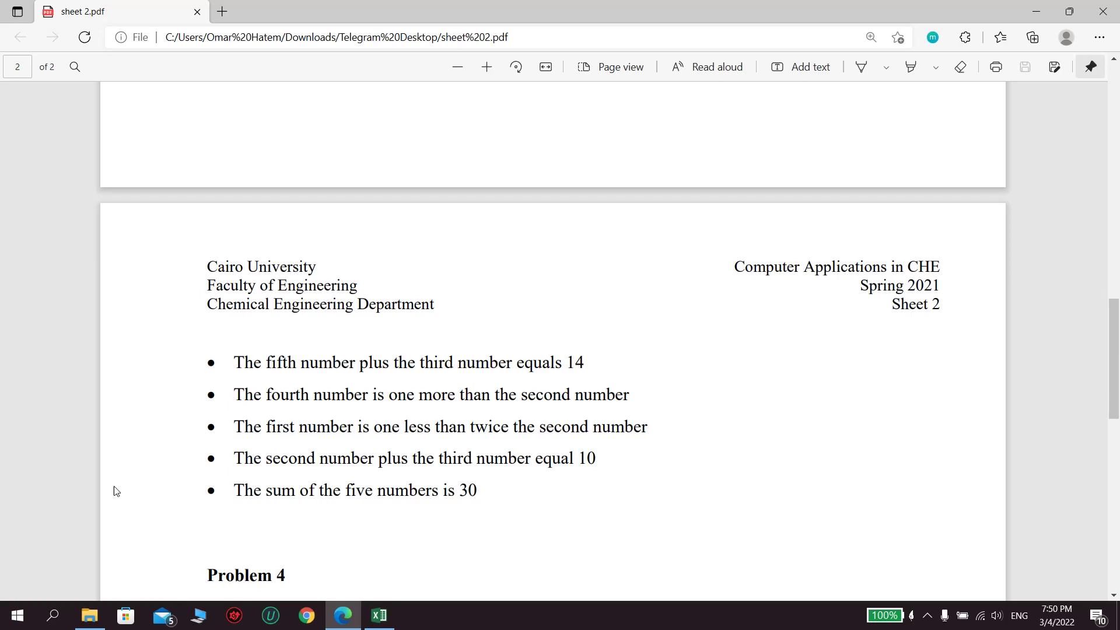
{"action": "left_click_drag", "start_coordinate": [235, 362], "coordinate": [589, 362]}
{"action": "left_click", "coordinate": [527, 355]}
{"action": "left_click", "coordinate": [380, 616]}
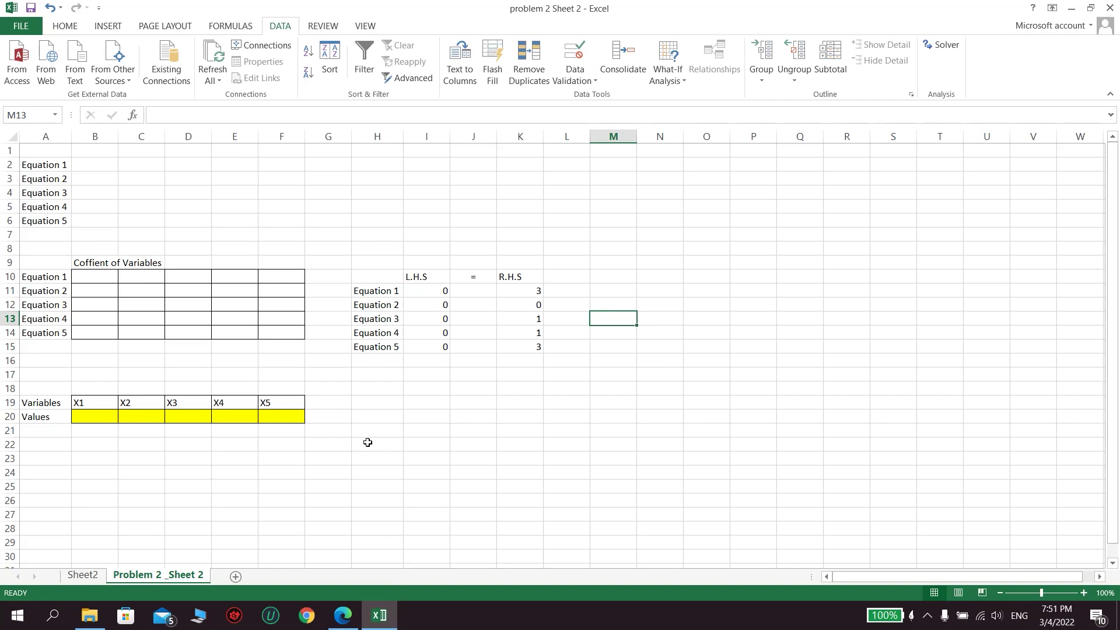
Select B2 beside Equation 1, then inspect the SUMPRODUCT L.H.S formula in cell I11
{"action": "left_click", "coordinate": [96, 167]}
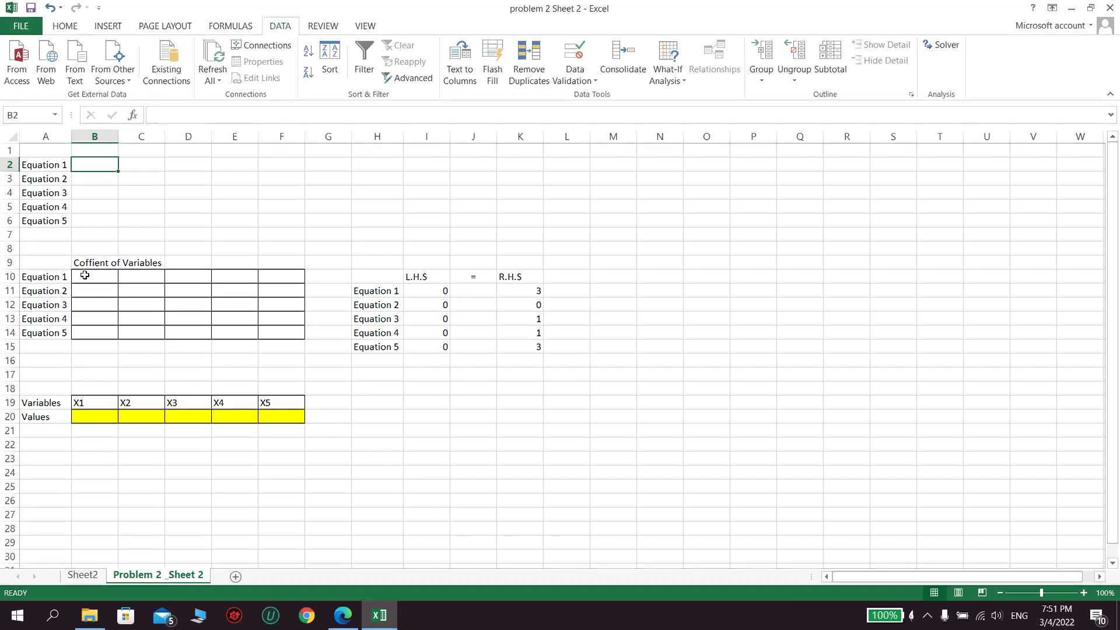
{"action": "left_click", "coordinate": [428, 295]}
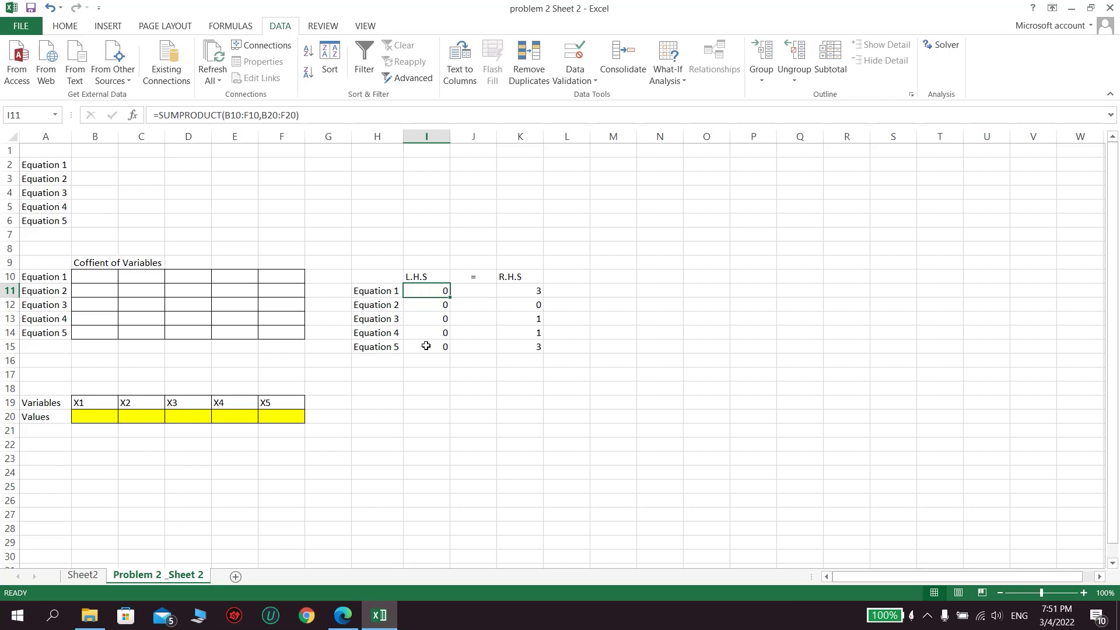
Empty the R.H.S cells K11:K15, removing the old values 3, 0, 1, 1, 3
{"action": "left_click", "coordinate": [514, 290]}
{"action": "key", "text": "BackSpace"}
{"action": "key", "text": "Return"}
{"action": "key", "text": "BackSpace"}
{"action": "key", "text": "Return"}
{"action": "key", "text": "BackSpace"}
{"action": "key", "text": "Return"}
{"action": "key", "text": "BackSpace"}
{"action": "key", "text": "Return"}
{"action": "key", "text": "BackSpace"}
{"action": "key", "text": "Return"}
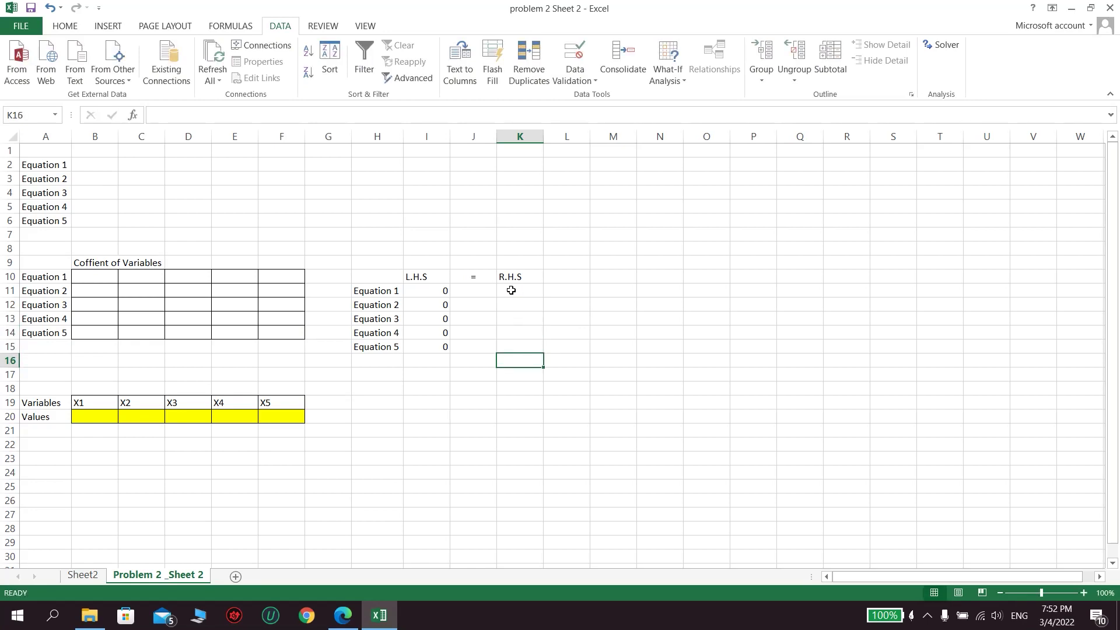
{"action": "left_click", "coordinate": [86, 163]}
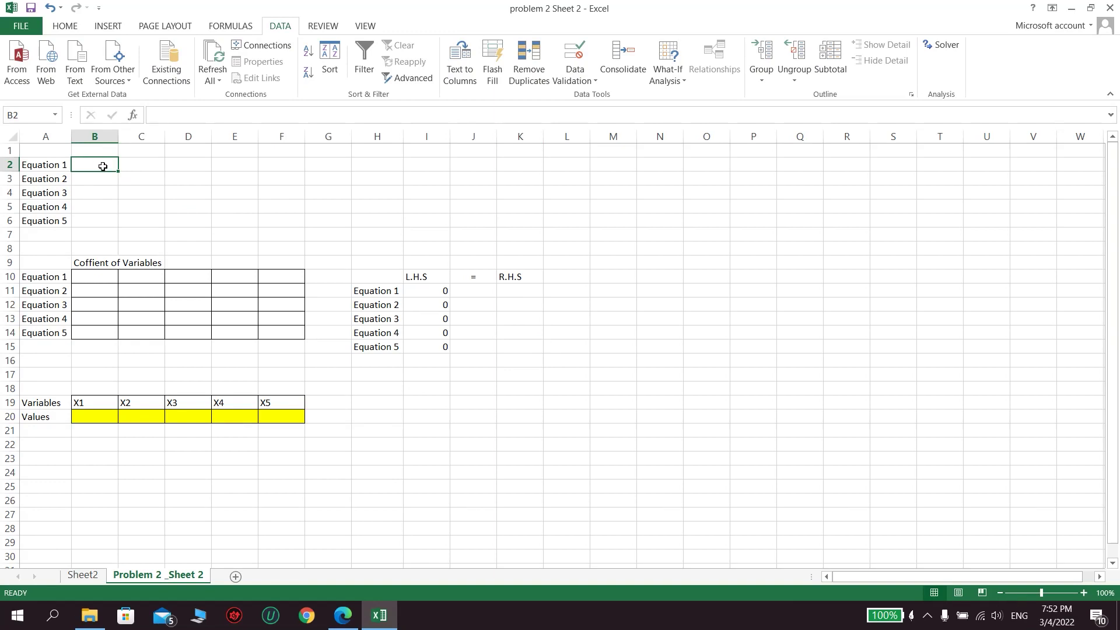
Enter X5+X3 = 14 in B2 and X4 - X2 =1 in B3
{"action": "type", "text": "X5+"}
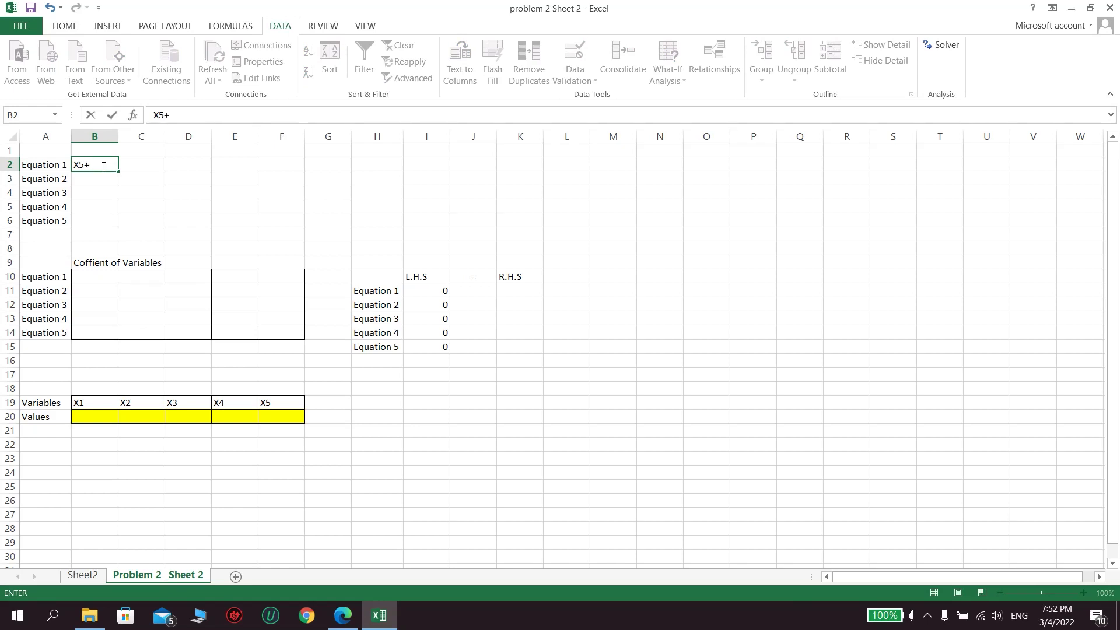
{"action": "type", "text": "X3"}
{"action": "type", "text": " = 1"}
{"action": "type", "text": "4"}
{"action": "key", "text": "Return"}
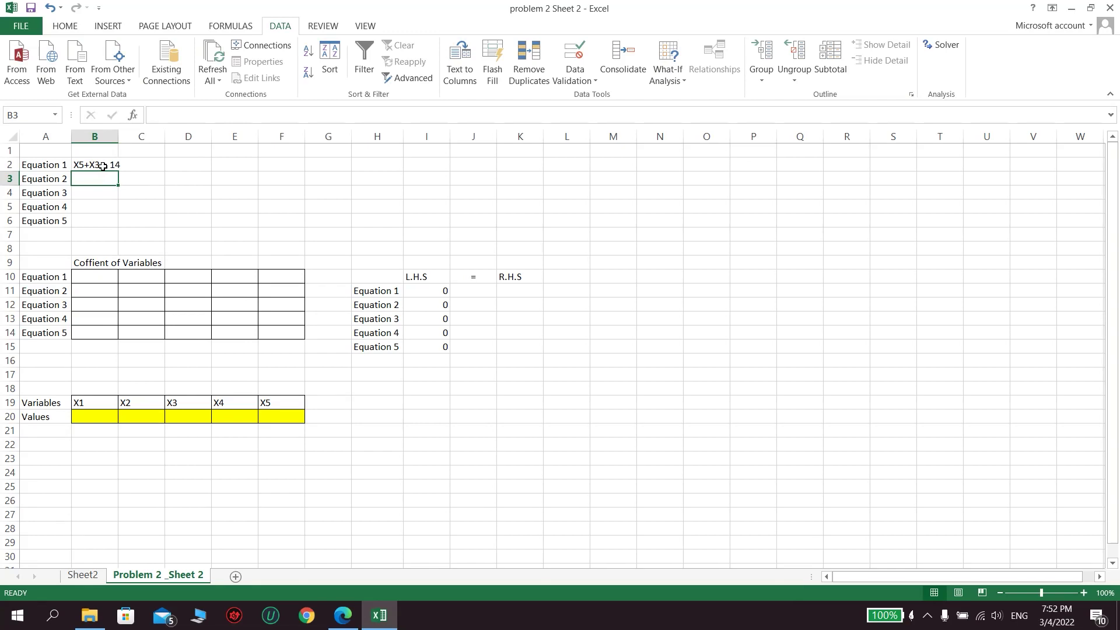
{"action": "type", "text": "X4 "}
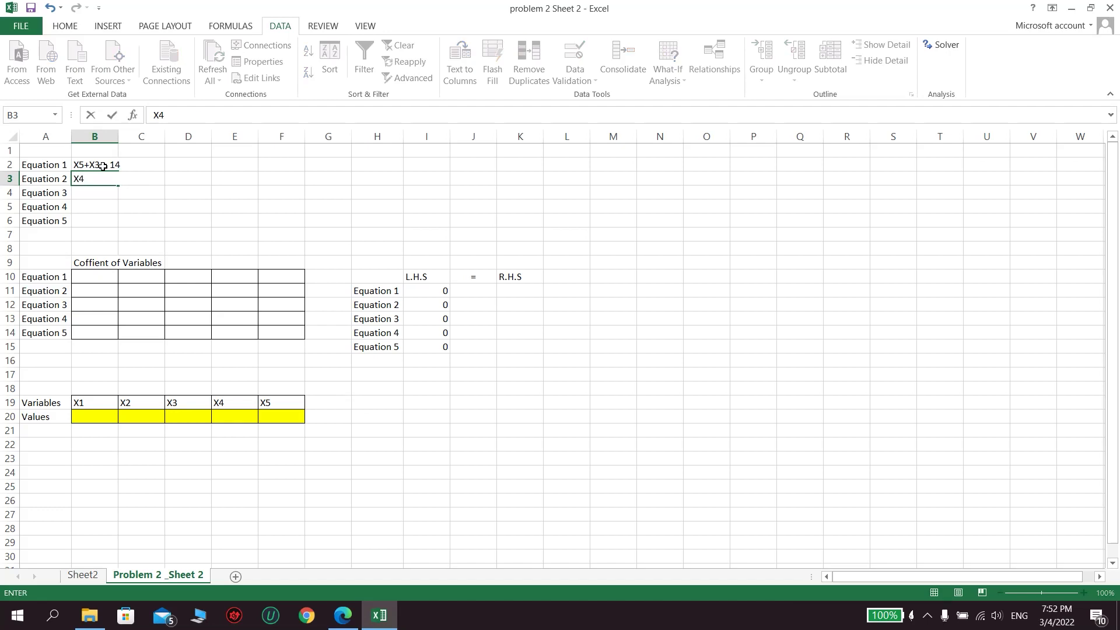
{"action": "type", "text": "= "}
{"action": "type", "text": "X2 +1"}
{"action": "key", "text": "ctrl+Return"}
{"action": "key", "text": "Left"}
{"action": "key", "text": "Right"}
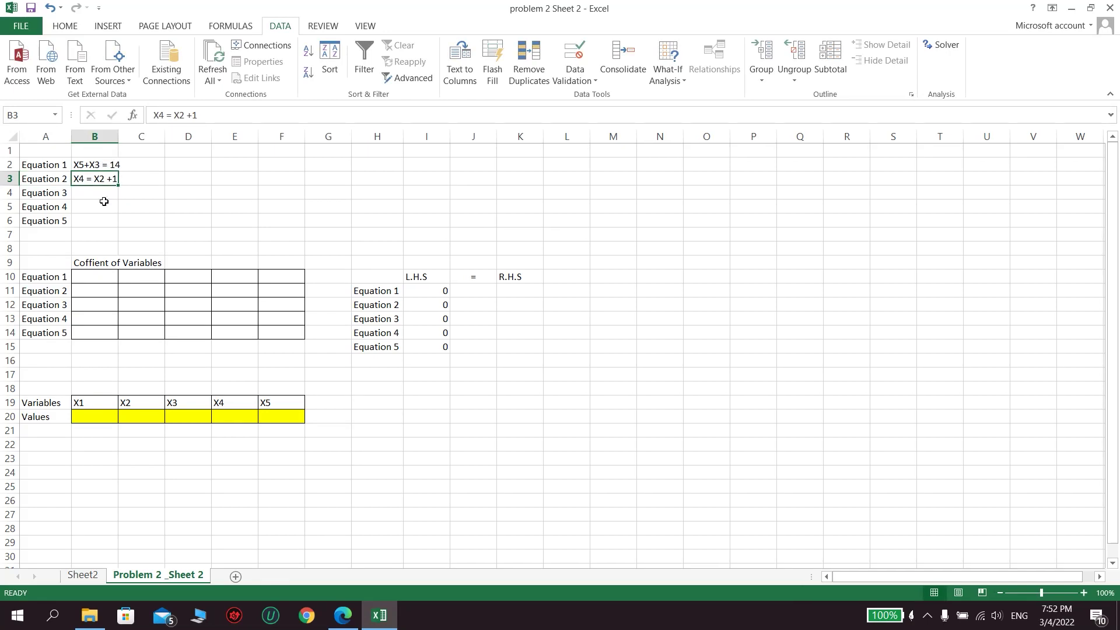
{"action": "double_click", "coordinate": [116, 179]}
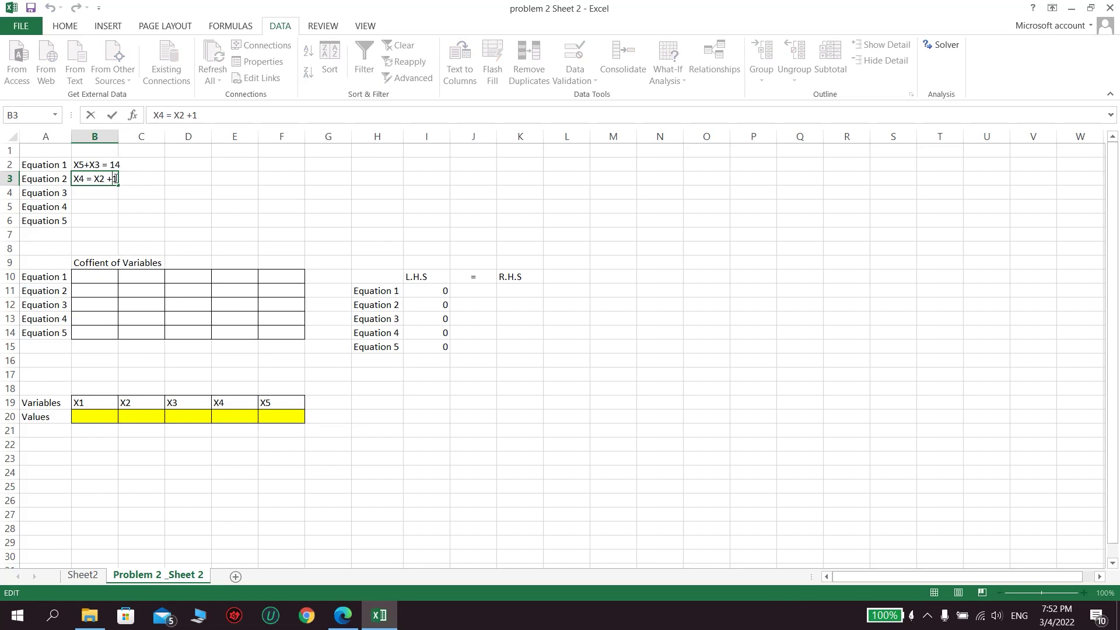
{"action": "key", "text": "BackSpace"}
{"action": "key", "text": "BackSpace"}
{"action": "key", "text": "BackSpace"}
{"action": "key", "text": "BackSpace"}
{"action": "key", "text": "BackSpace"}
{"action": "type", "text": "-"}
{"action": "type", "text": " X2"}
{"action": "key", "text": "Return"}
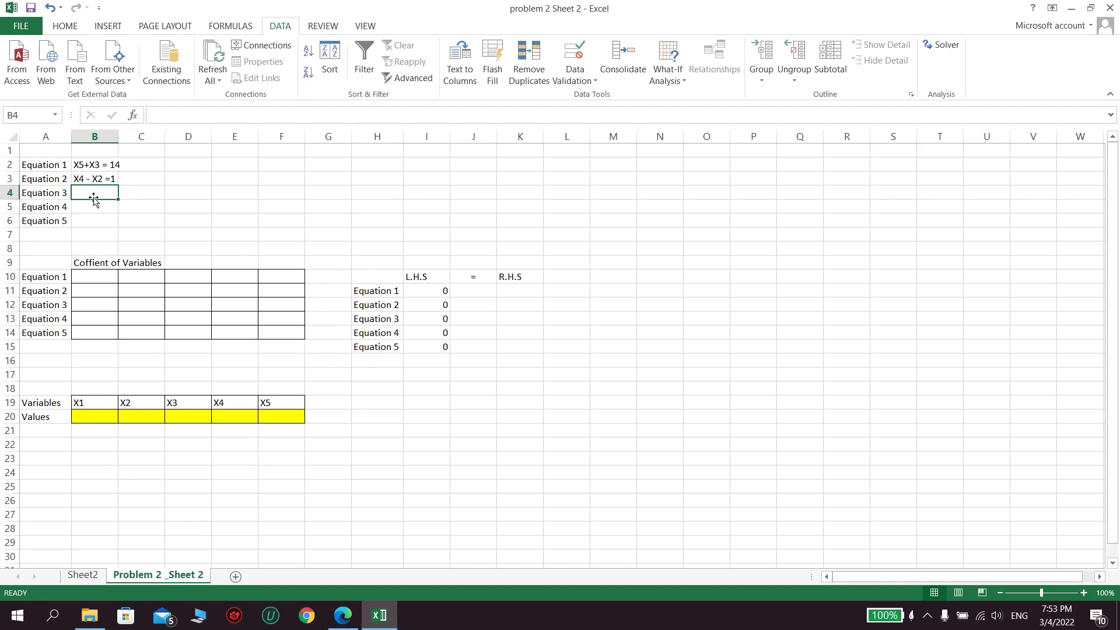
Write Equation 3 as X1 - 2*X2 = 1 in B4, then start typing X2 + X3 =10
{"action": "type", "text": "X1 "}
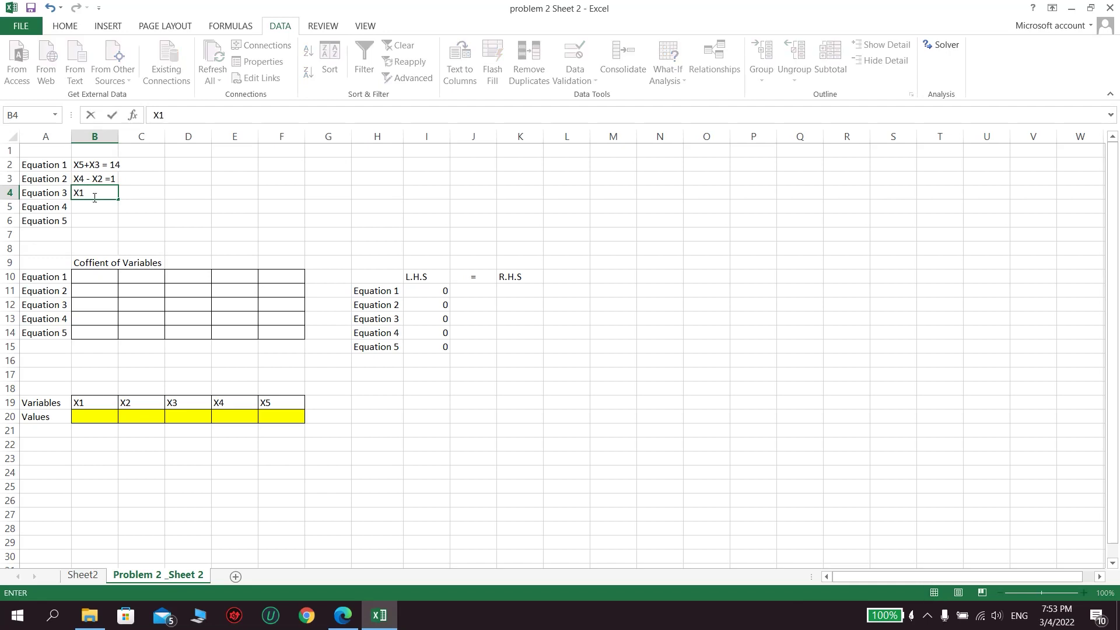
{"action": "type", "text": "-1"}
{"action": "type", "text": " ="}
{"action": "type", "text": " 2X"}
{"action": "type", "text": "2"}
{"action": "key", "text": "Left"}
{"action": "key", "text": "Right"}
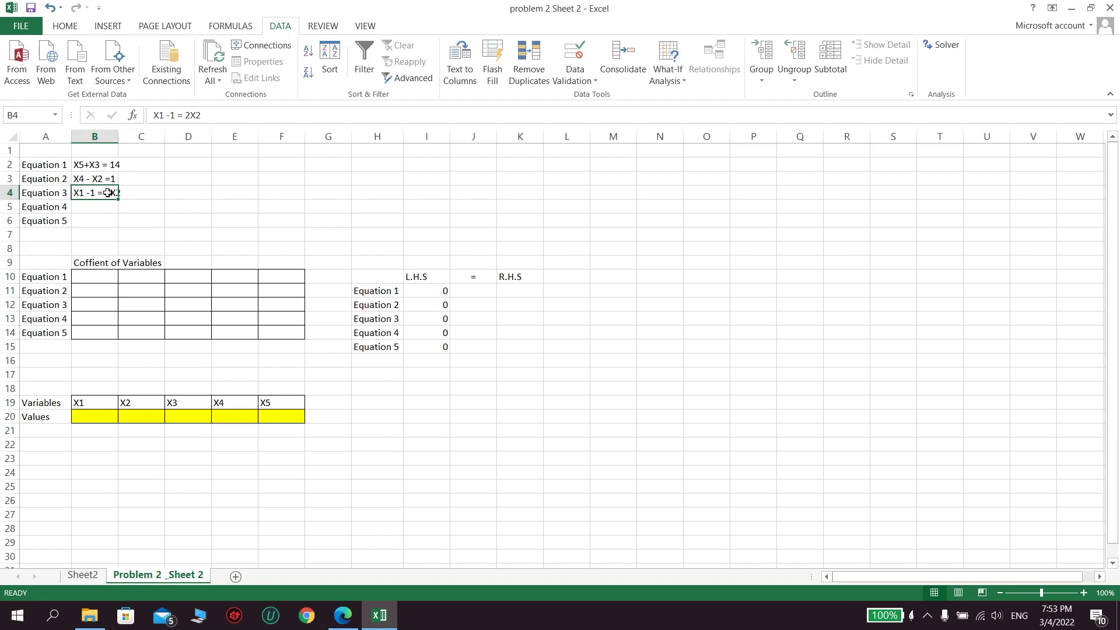
{"action": "double_click", "coordinate": [114, 193]}
{"action": "type", "text": "*"}
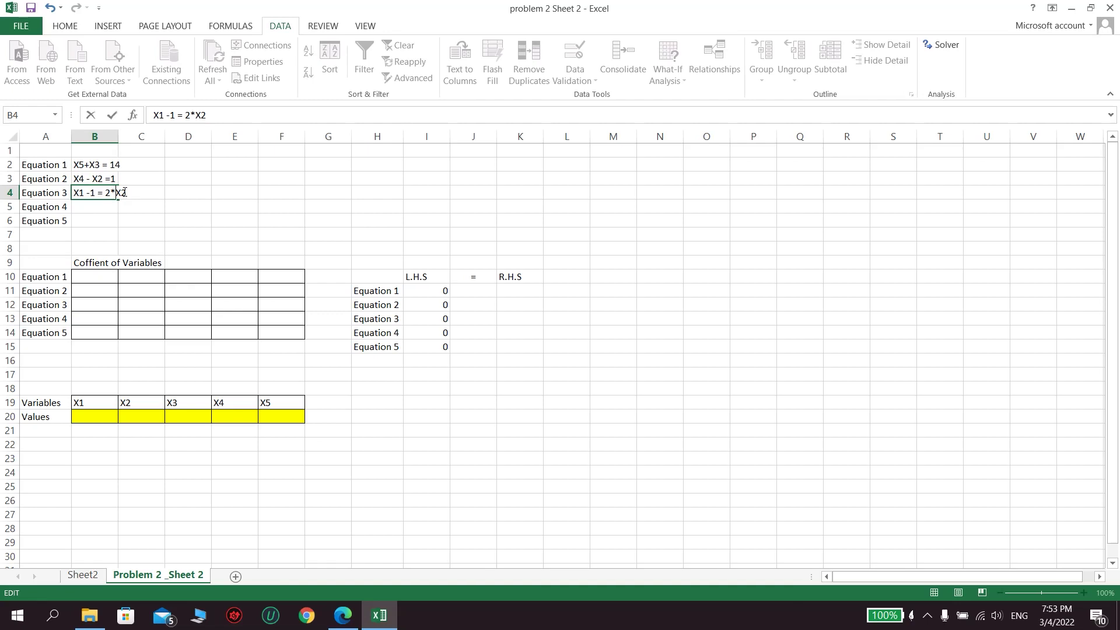
{"action": "key", "text": "BackSpace"}
{"action": "key", "text": "BackSpace"}
{"action": "key", "text": "Delete"}
{"action": "key", "text": "BackSpace"}
{"action": "key", "text": "BackSpace"}
{"action": "key", "text": "BackSpace"}
{"action": "key", "text": "BackSpace"}
{"action": "key", "text": "BackSpace"}
{"action": "key", "text": "BackSpace"}
{"action": "key", "text": "BackSpace"}
{"action": "type", "text": "-"}
{"action": "type", "text": " 2X"}
{"action": "key", "text": "BackSpace"}
{"action": "type", "text": "X2"}
{"action": "type", "text": " ="}
{"action": "type", "text": "1"}
{"action": "key", "text": "Return"}
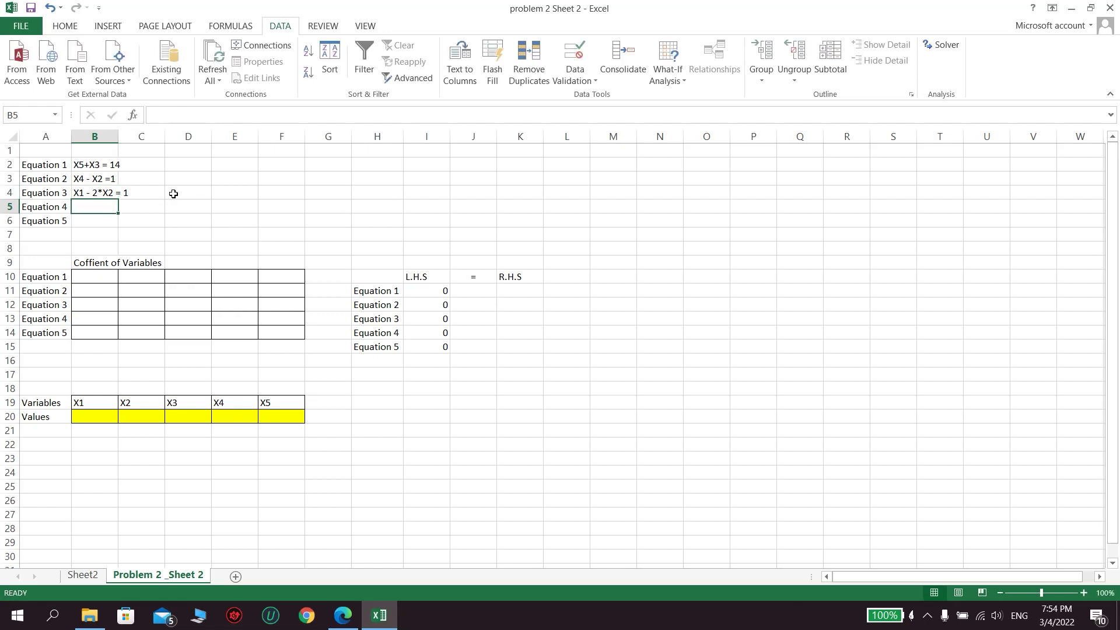
{"action": "type", "text": "X2 + X3 =10"}
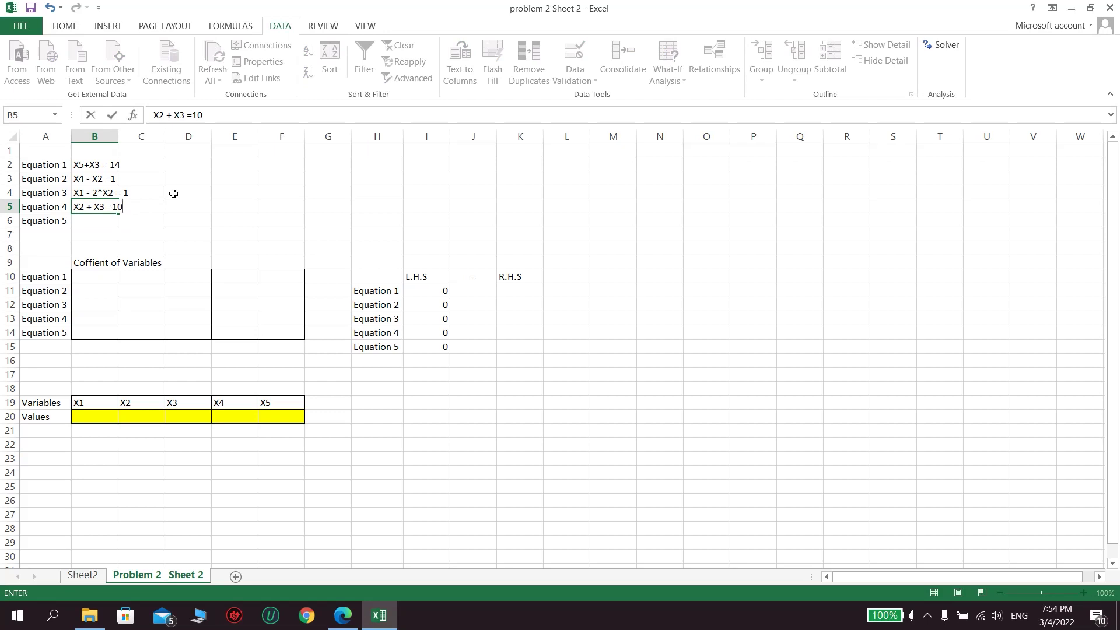
Confirm X2 + X3 =10 in B5 and enter X1 + X2 +X3 +X4 +X5 = 30 in B6
{"action": "key", "text": "Return"}
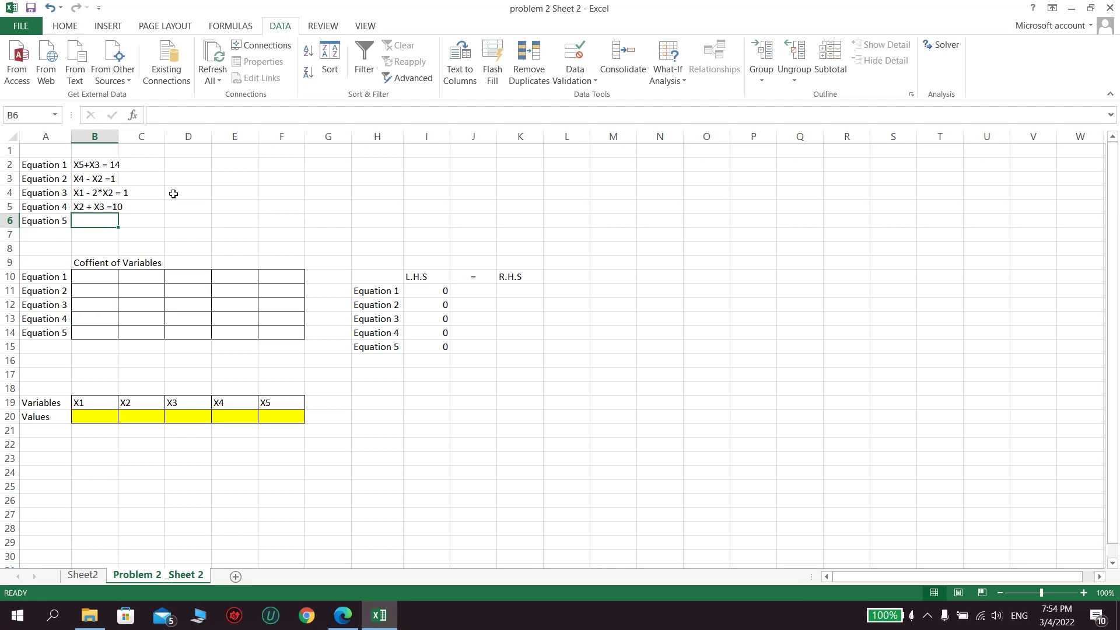
{"action": "type", "text": "X1"}
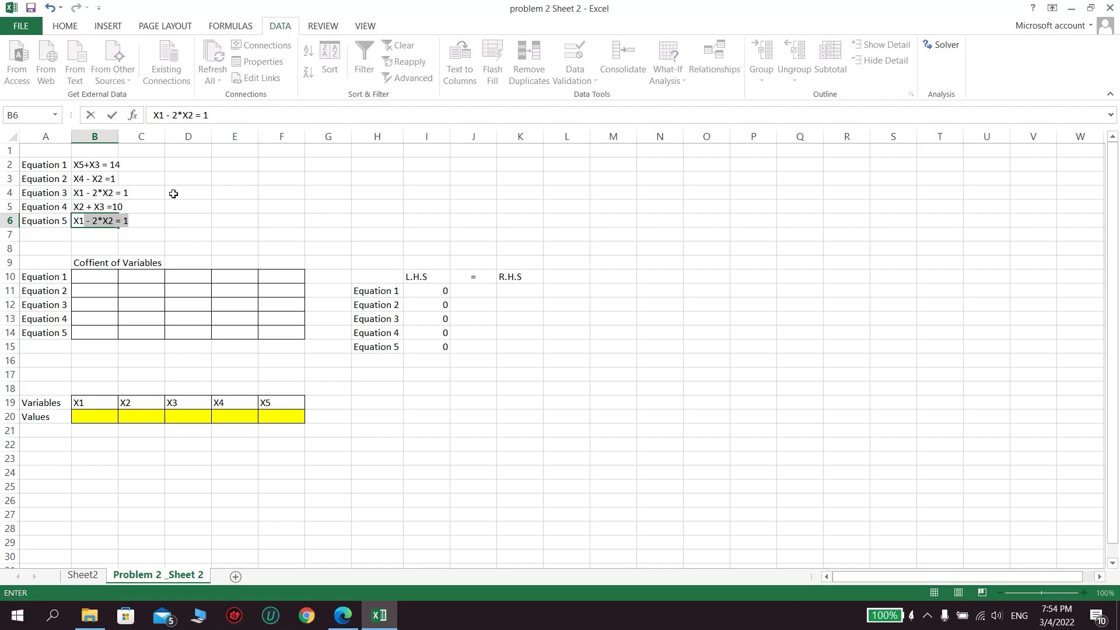
{"action": "type", "text": " + X1"}
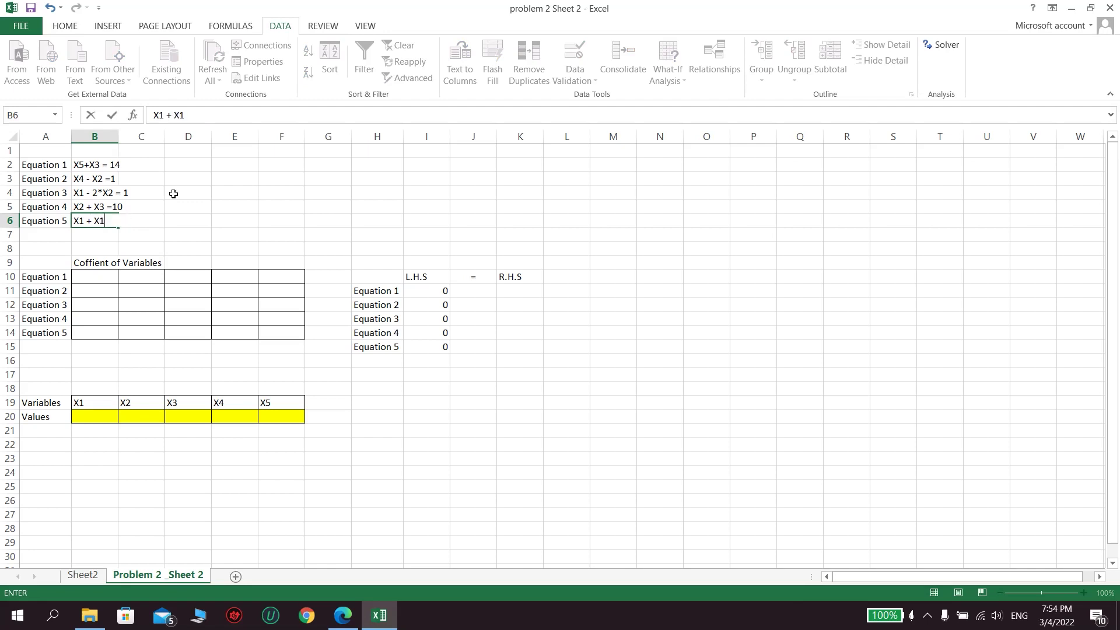
{"action": "key", "text": "BackSpace"}
{"action": "type", "text": "2 +X3 +X4 +X5 = 30"}
{"action": "key", "text": "Return"}
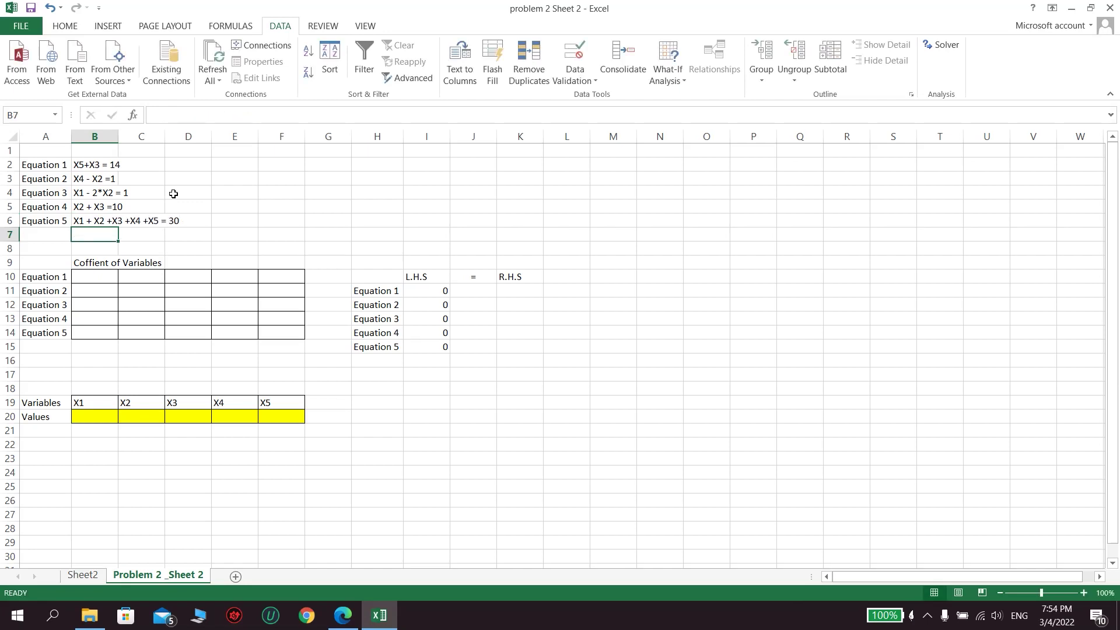
Enter Equation 1's coefficients 0, 0, 1, 0, 1 in B10:F10
{"action": "left_click", "coordinate": [93, 278]}
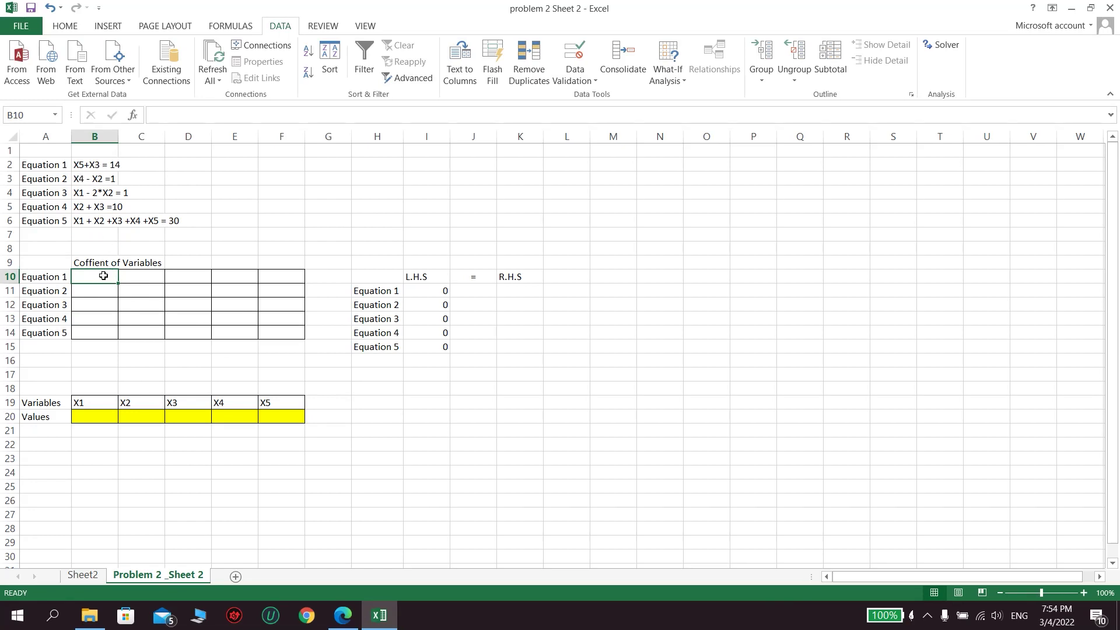
{"action": "type", "text": "0"}
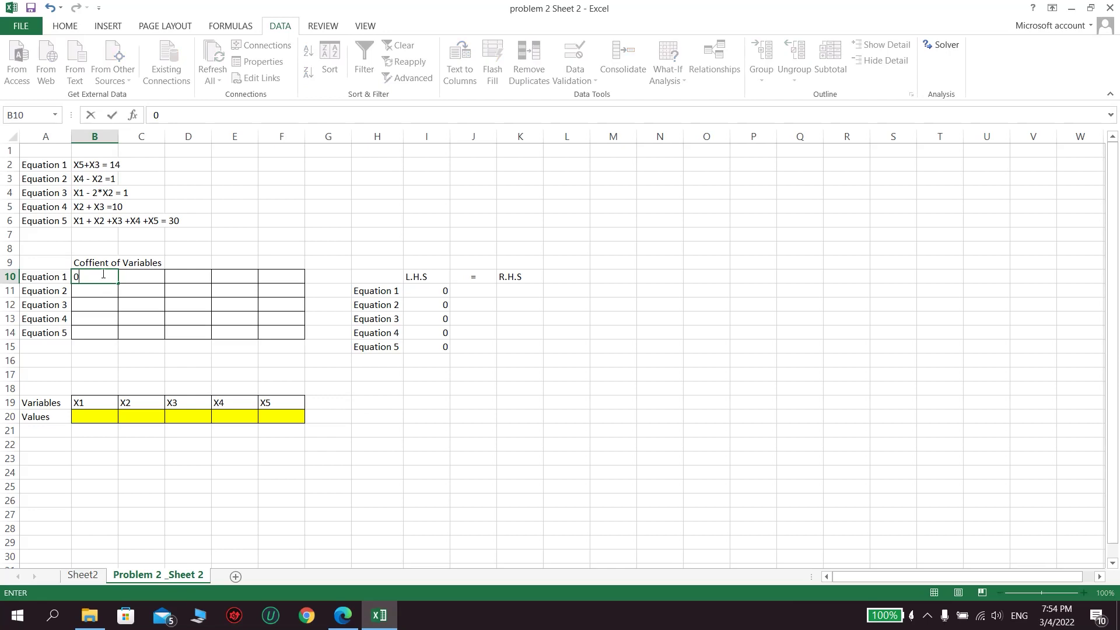
{"action": "key", "text": "Tab"}
{"action": "type", "text": "0"}
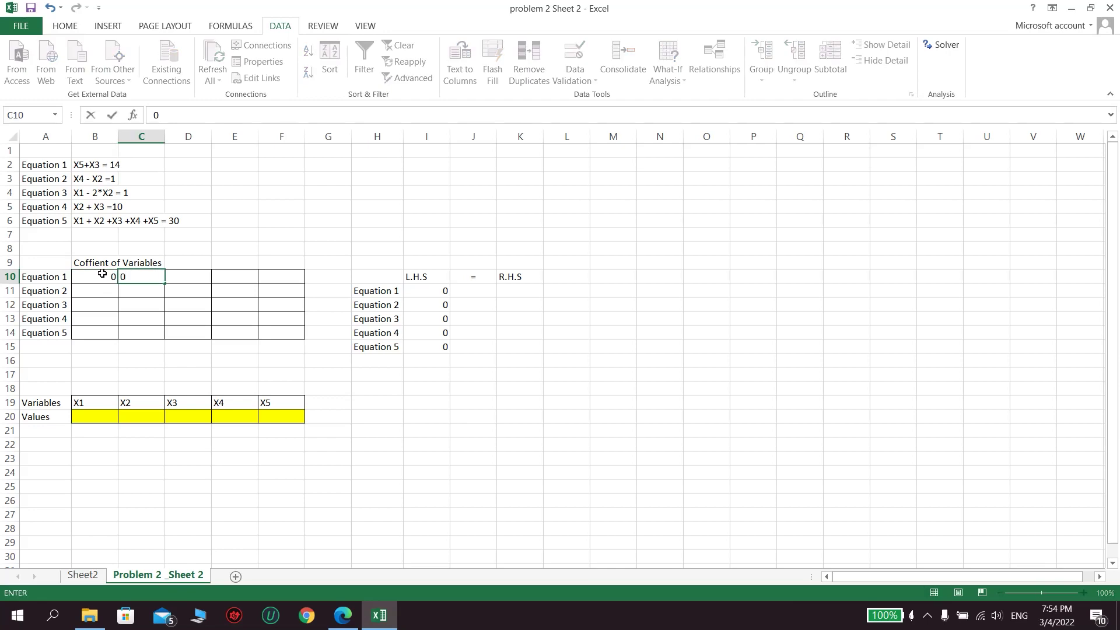
{"action": "key", "text": "Tab"}
{"action": "type", "text": "1"}
{"action": "key", "text": "Tab"}
{"action": "type", "text": "0"}
{"action": "key", "text": "Tab"}
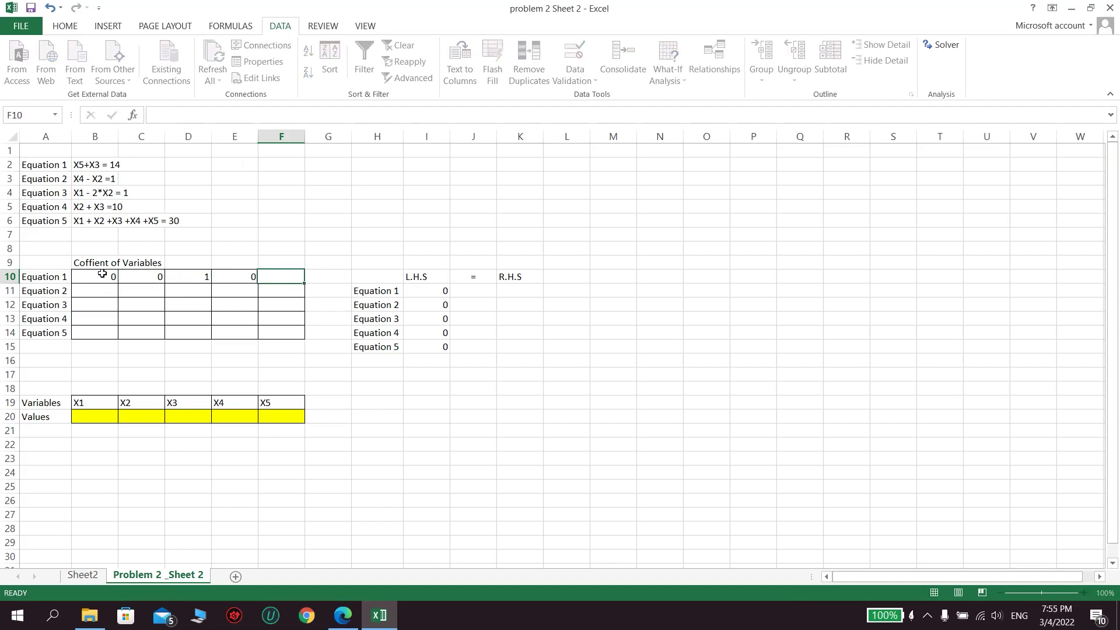
{"action": "type", "text": "1"}
{"action": "key", "text": "Return"}
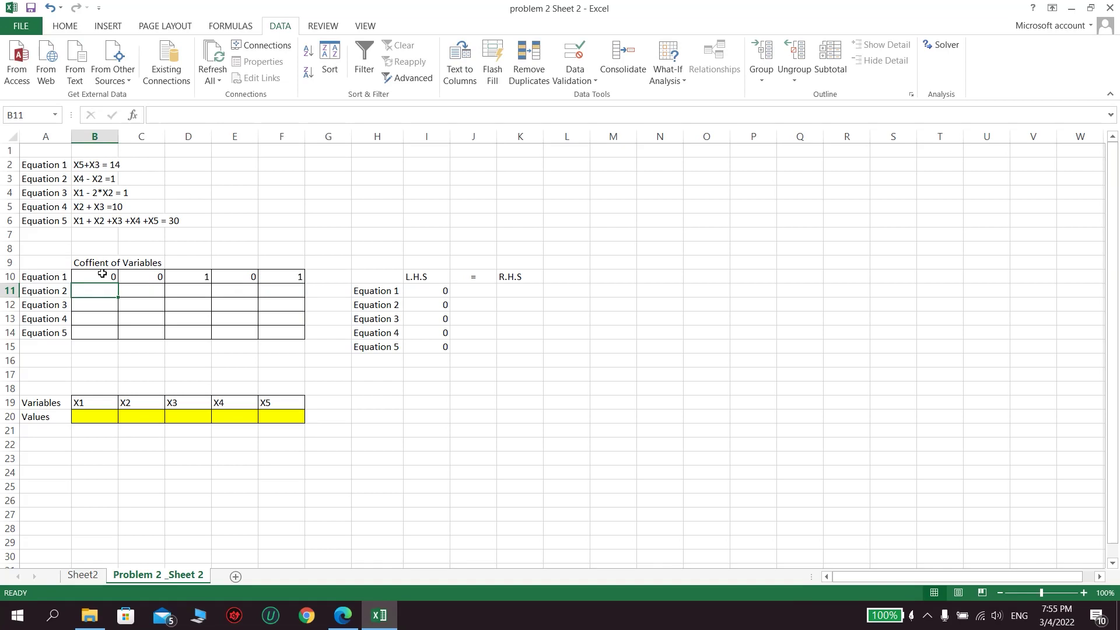
Enter Equation 2's coefficients 0, -1, 0, 1, 0 in the second row
{"action": "type", "text": "0"}
{"action": "key", "text": "Tab"}
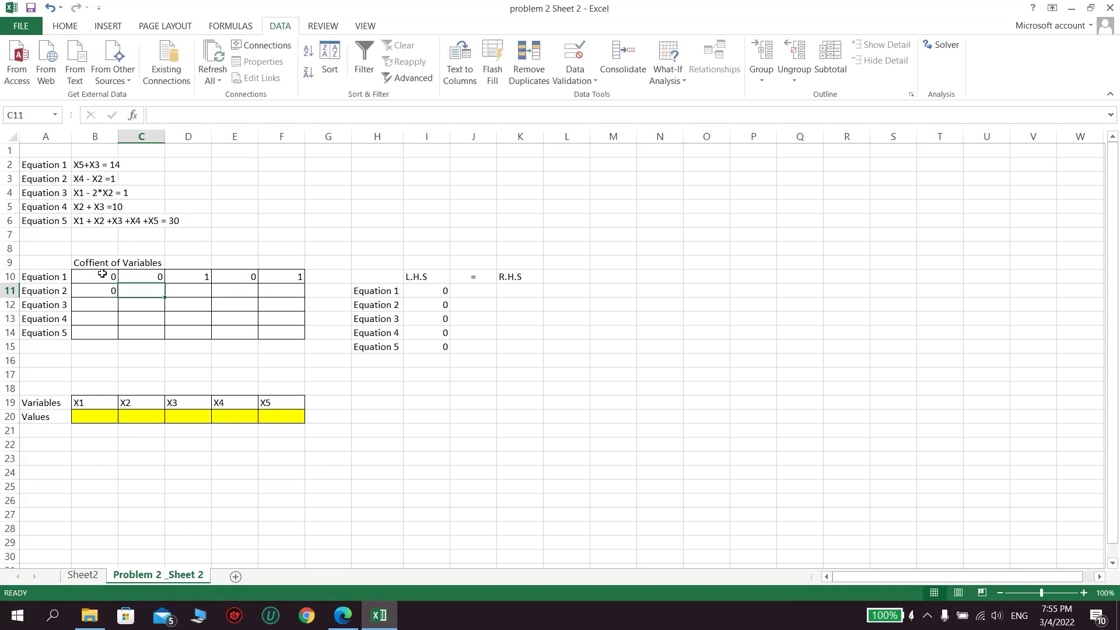
{"action": "type", "text": "-1"}
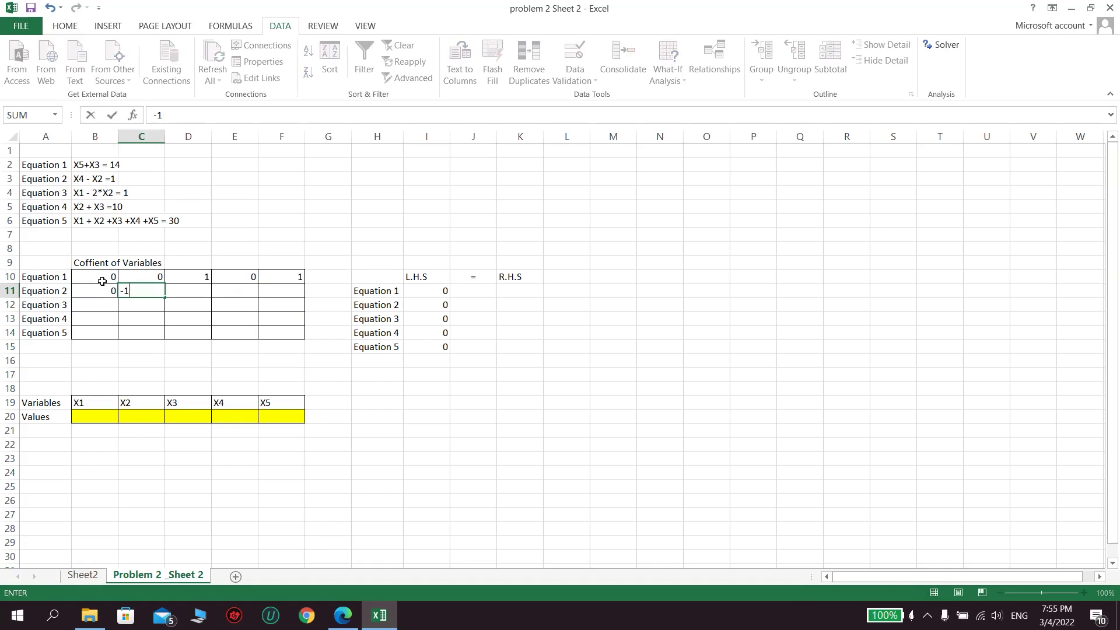
{"action": "key", "text": "Tab"}
{"action": "type", "text": "0"}
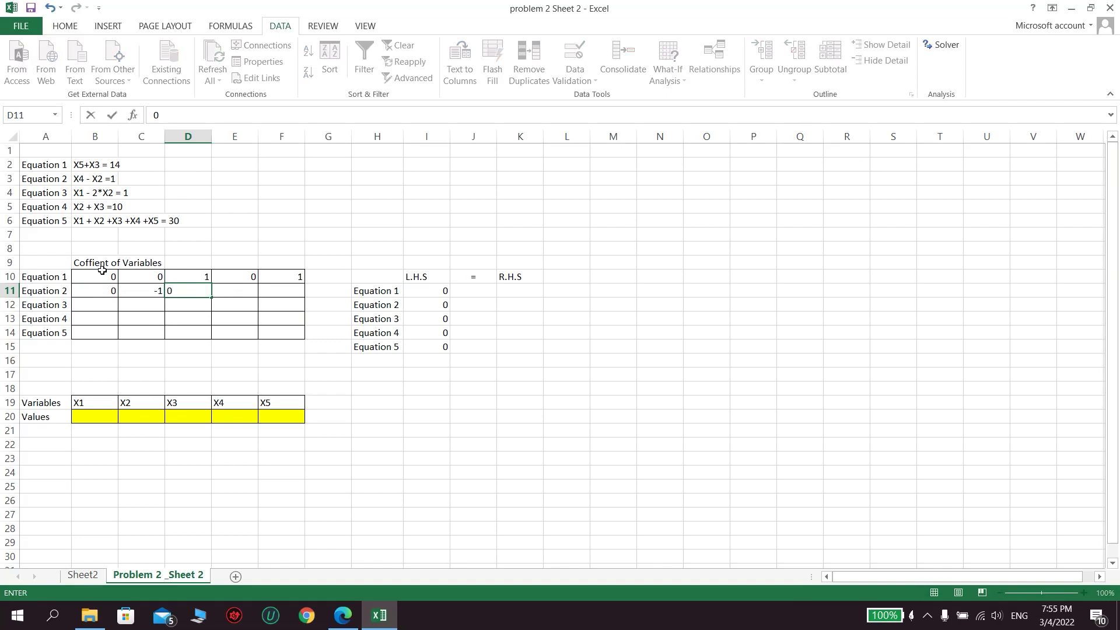
{"action": "key", "text": "Tab"}
{"action": "type", "text": "1"}
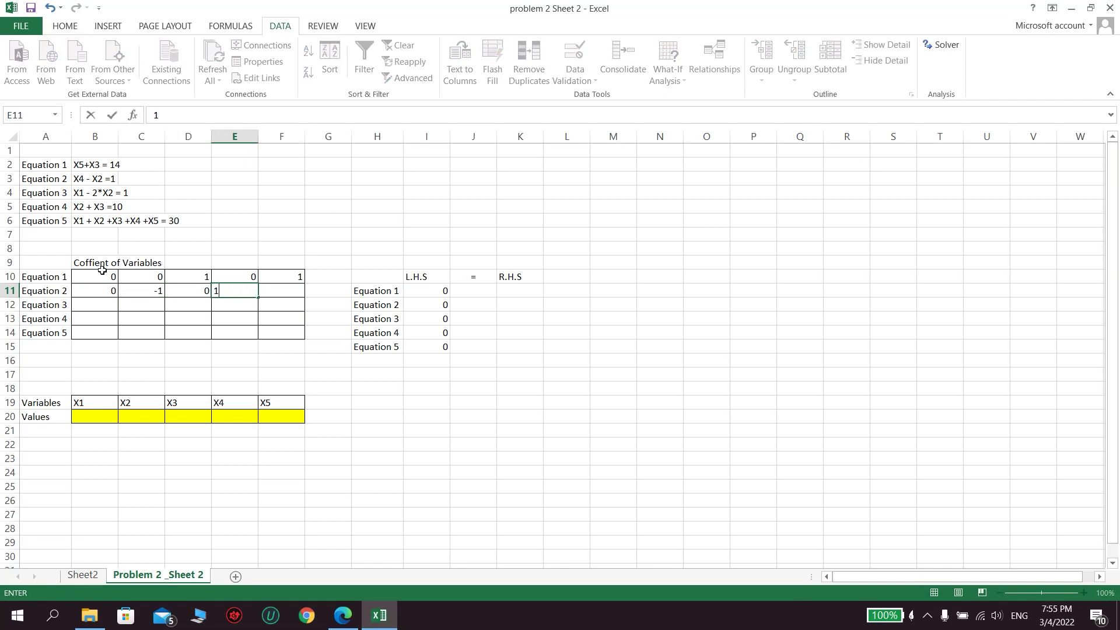
{"action": "key", "text": "Tab"}
{"action": "type", "text": "0"}
{"action": "key", "text": "Down"}
Enter Equation 3's coefficients 1, -2, 0, 0, 0 in the third row
{"action": "key", "text": "Left"}
{"action": "key", "text": "Left"}
{"action": "key", "text": "Left"}
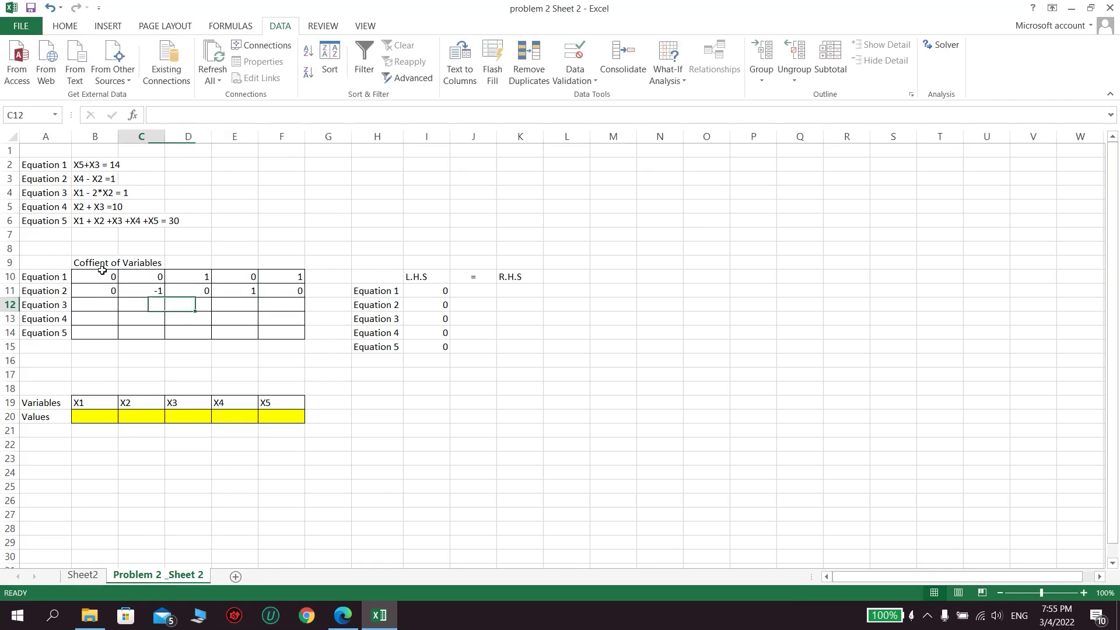
{"action": "key", "text": "Left"}
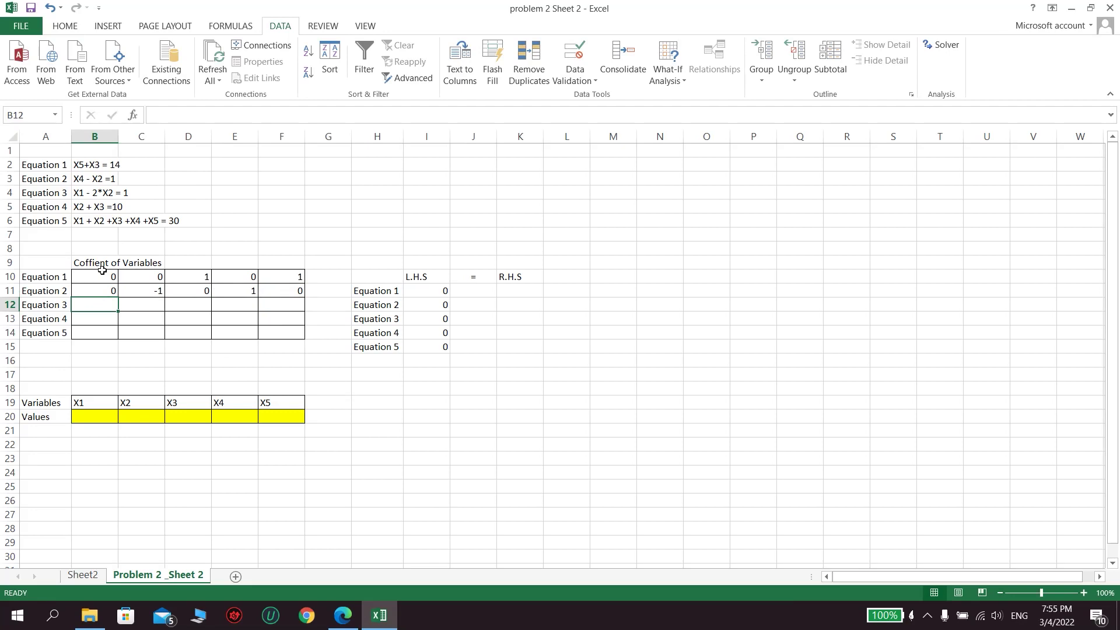
{"action": "type", "text": "1"}
{"action": "key", "text": "Tab"}
{"action": "type", "text": "-2"}
{"action": "key", "text": "Tab"}
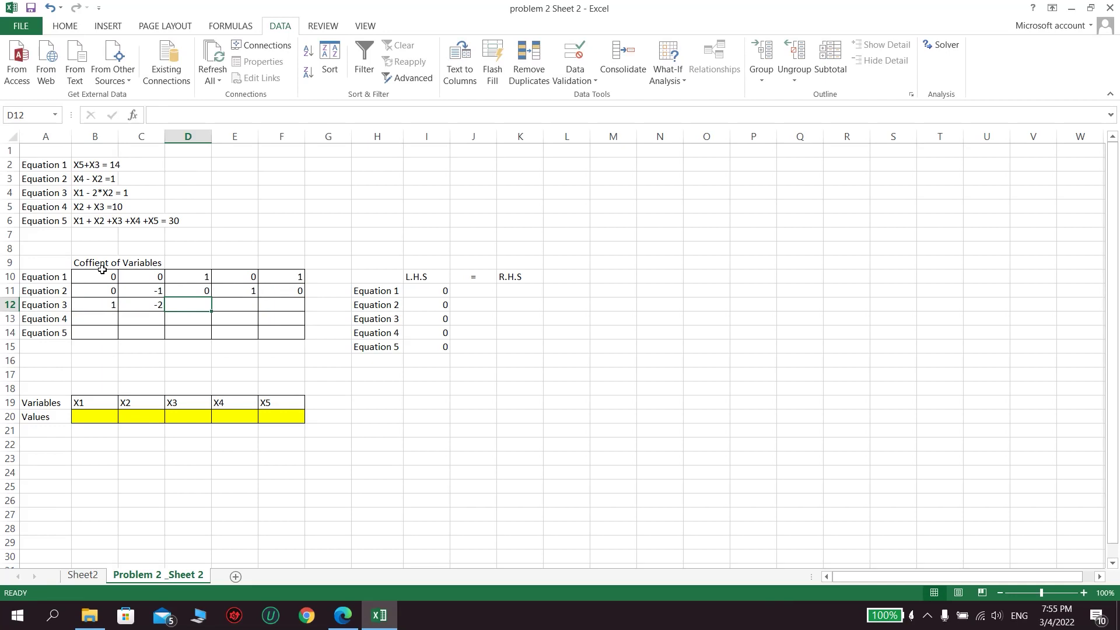
{"action": "type", "text": "0"}
{"action": "key", "text": "Tab"}
{"action": "type", "text": "0"}
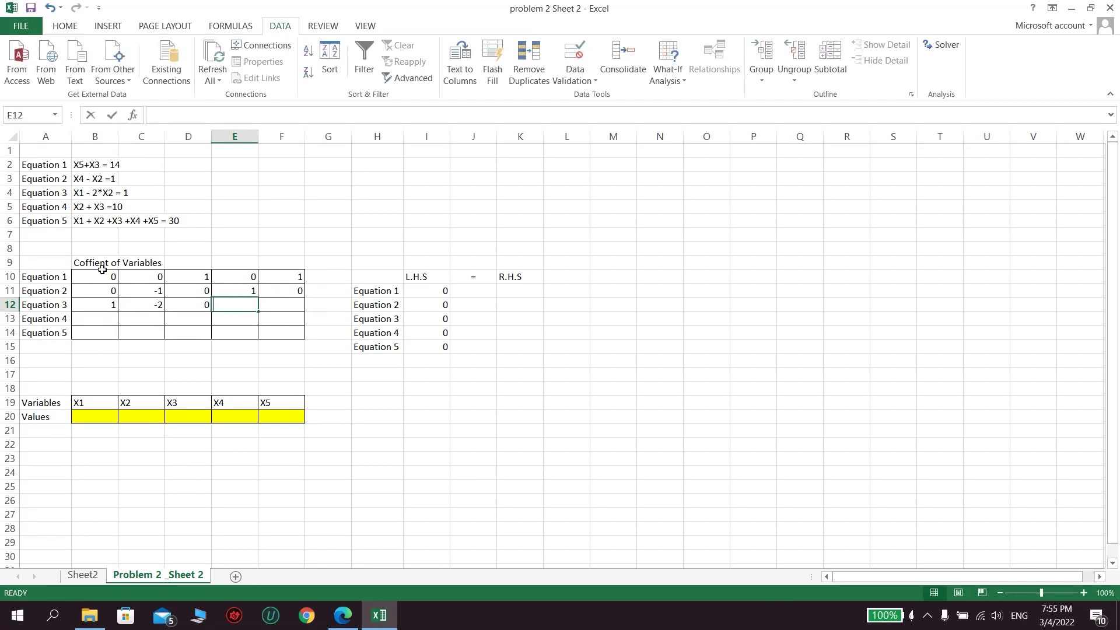
{"action": "key", "text": "Tab"}
{"action": "type", "text": "0"}
{"action": "key", "text": "Tab"}
{"action": "key", "text": "Return"}
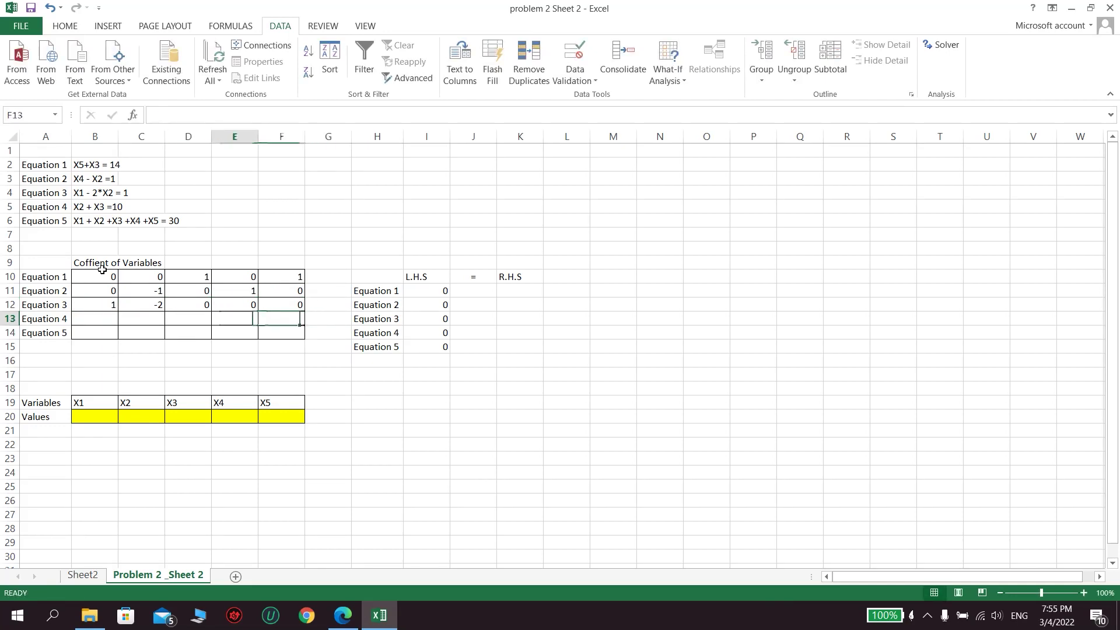
Enter Equation 4's coefficients 0, 1, 1, 0, 0 in the fourth row
{"action": "key", "text": "Left"}
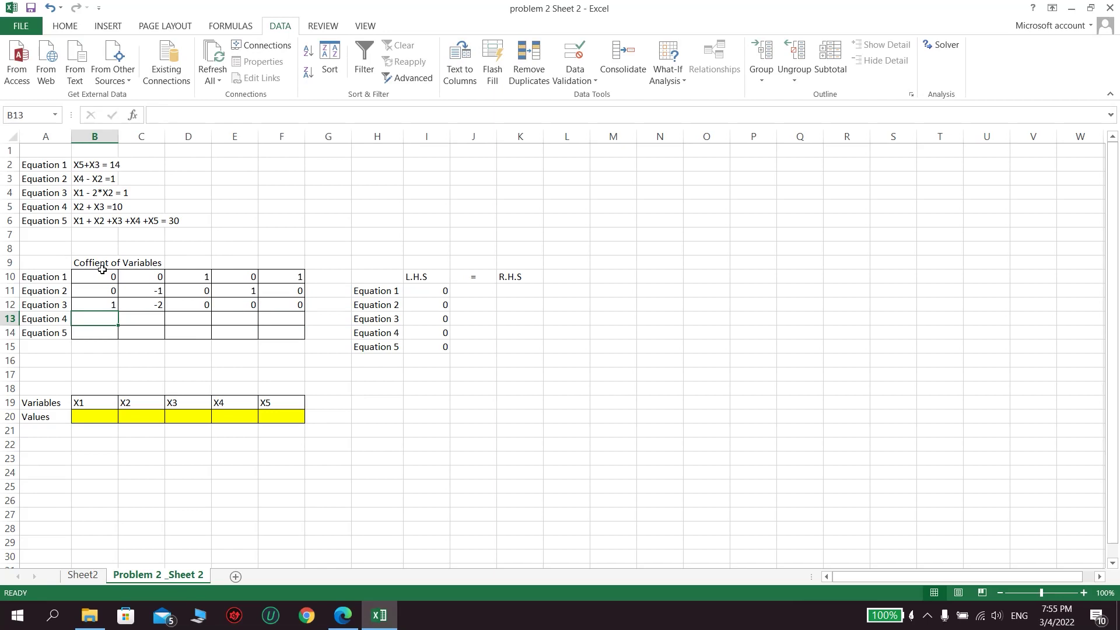
{"action": "type", "text": "0"}
{"action": "key", "text": "Tab"}
{"action": "type", "text": "1"}
{"action": "key", "text": "Tab"}
{"action": "type", "text": "1"}
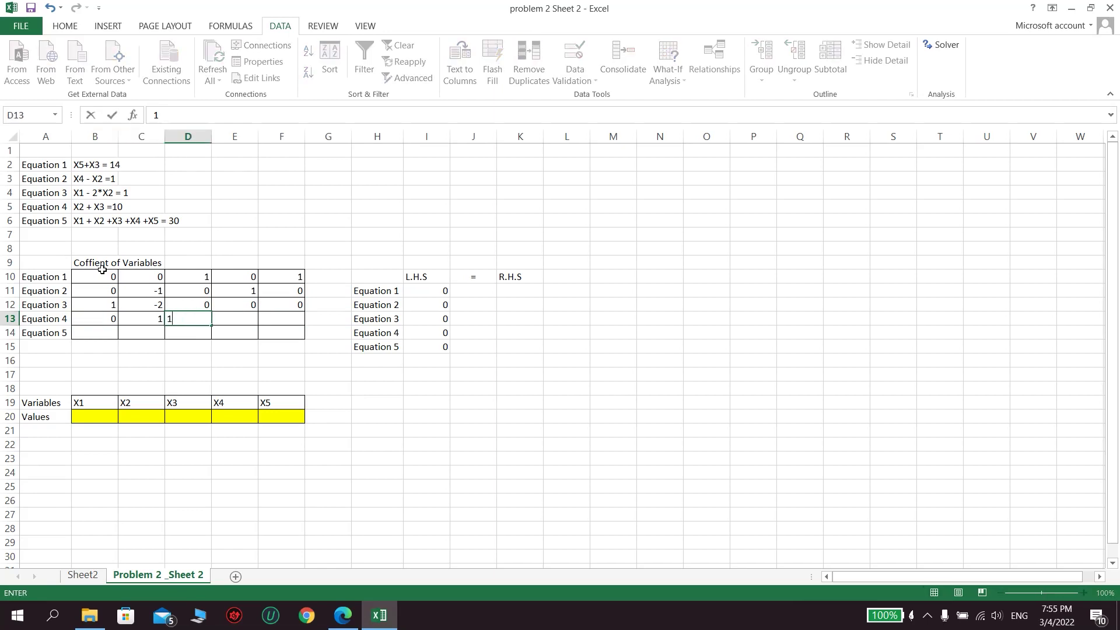
{"action": "key", "text": "Tab"}
{"action": "type", "text": "0"}
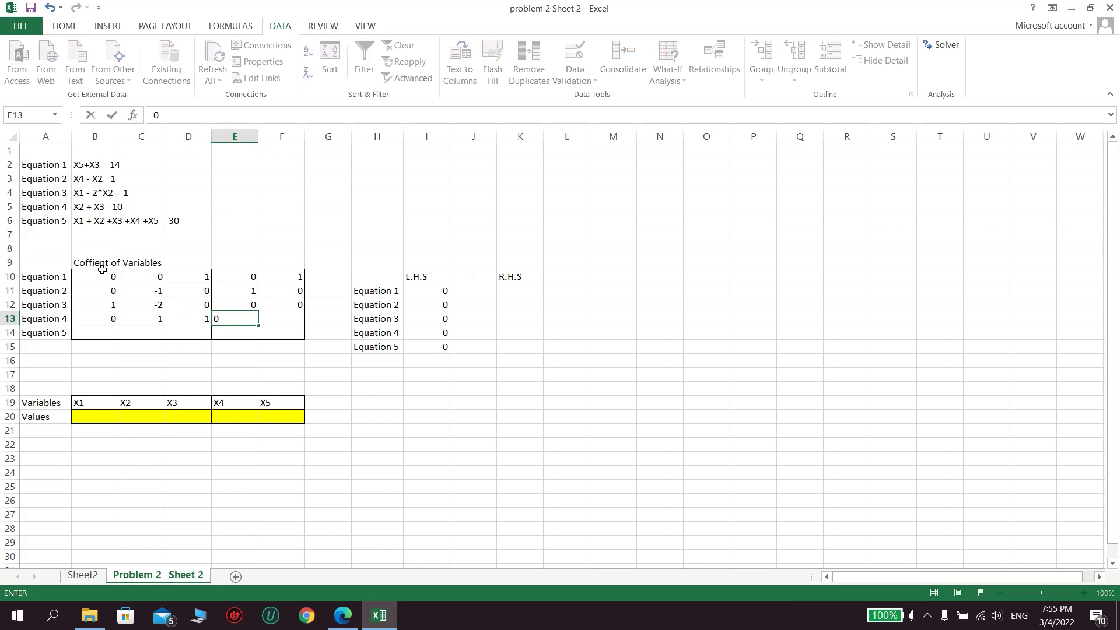
{"action": "key", "text": "Tab"}
{"action": "type", "text": "0"}
{"action": "key", "text": "Tab"}
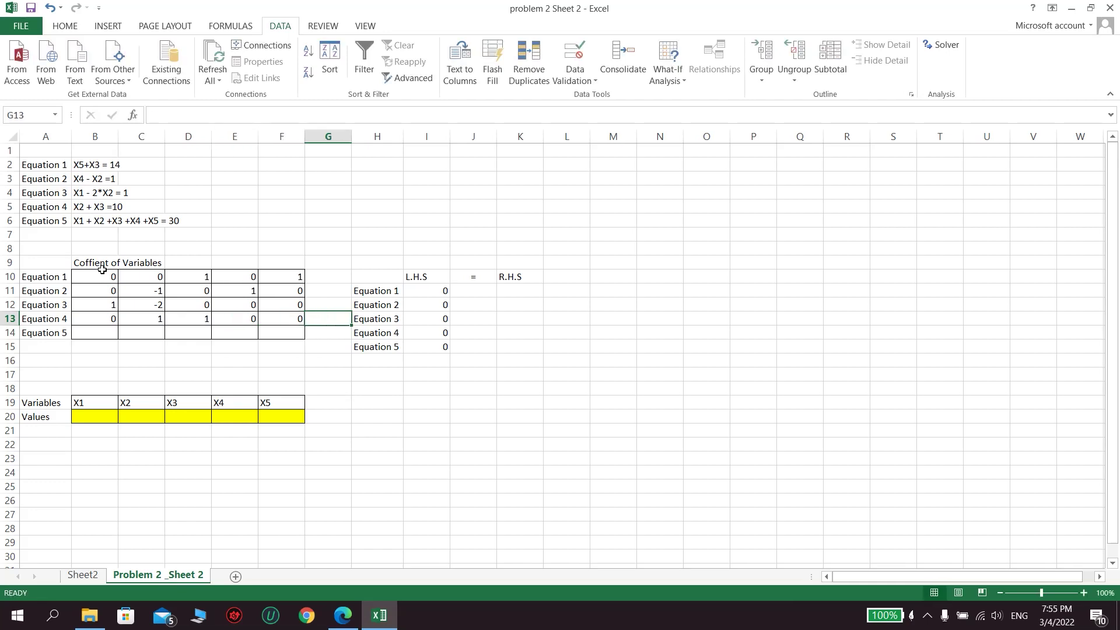
{"action": "key", "text": "Return"}
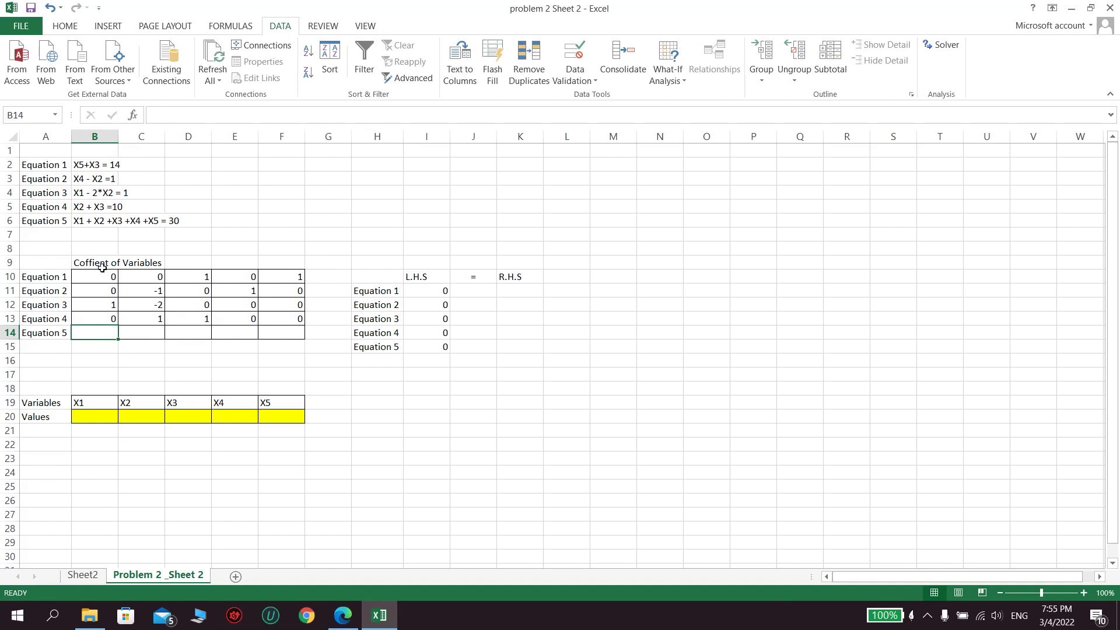
Enter Equation 5's coefficients as all 1s in the last row
{"action": "type", "text": "1"}
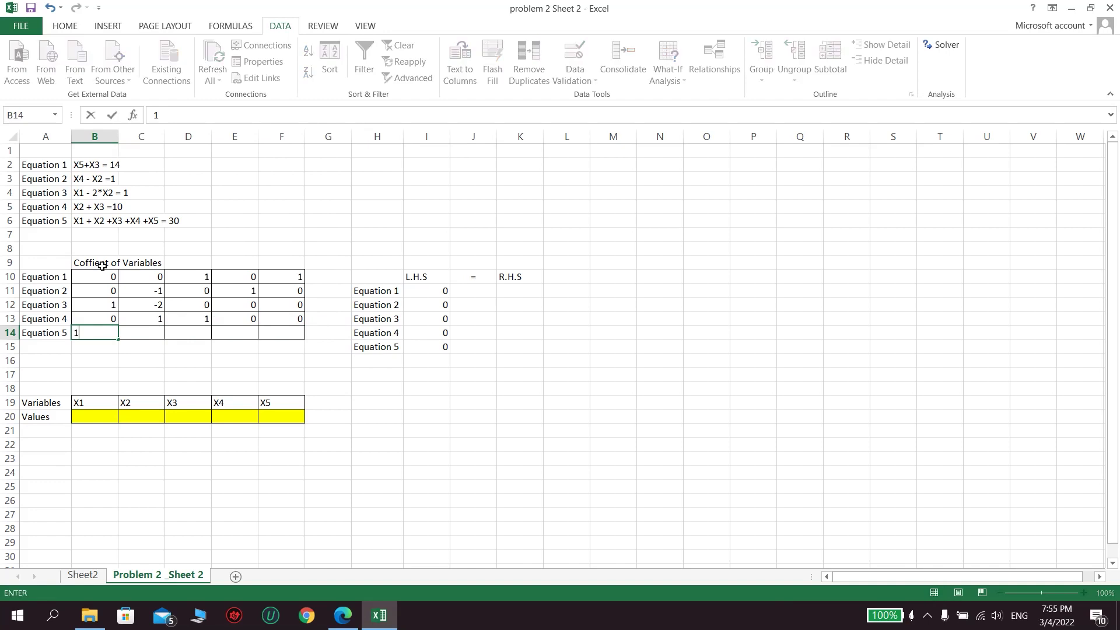
{"action": "key", "text": "Tab"}
{"action": "type", "text": "1"}
{"action": "key", "text": "Tab"}
{"action": "type", "text": "1"}
{"action": "key", "text": "Tab"}
{"action": "type", "text": "1"}
{"action": "key", "text": "Tab"}
{"action": "type", "text": "1"}
{"action": "key", "text": "Return"}
{"action": "key", "text": "Left"}
{"action": "key", "text": "Left"}
{"action": "key", "text": "Left"}
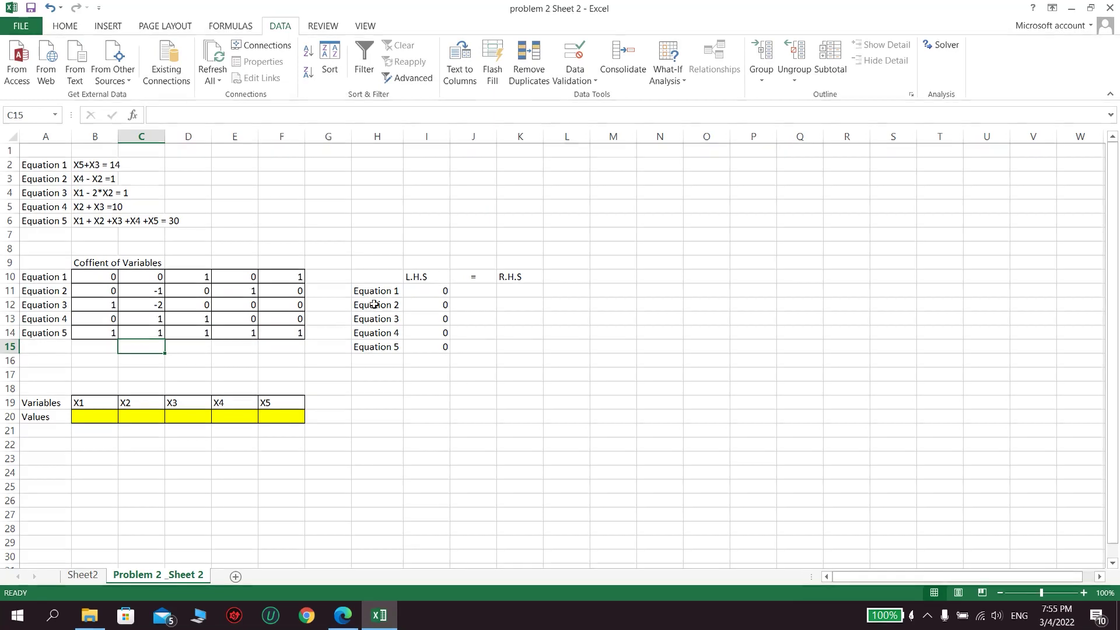
{"action": "left_click", "coordinate": [484, 290]}
Set I11 to =SUMPRODUCT of Equation 1's coefficient row and B20:F20, showing 0
{"action": "left_click", "coordinate": [444, 289]}
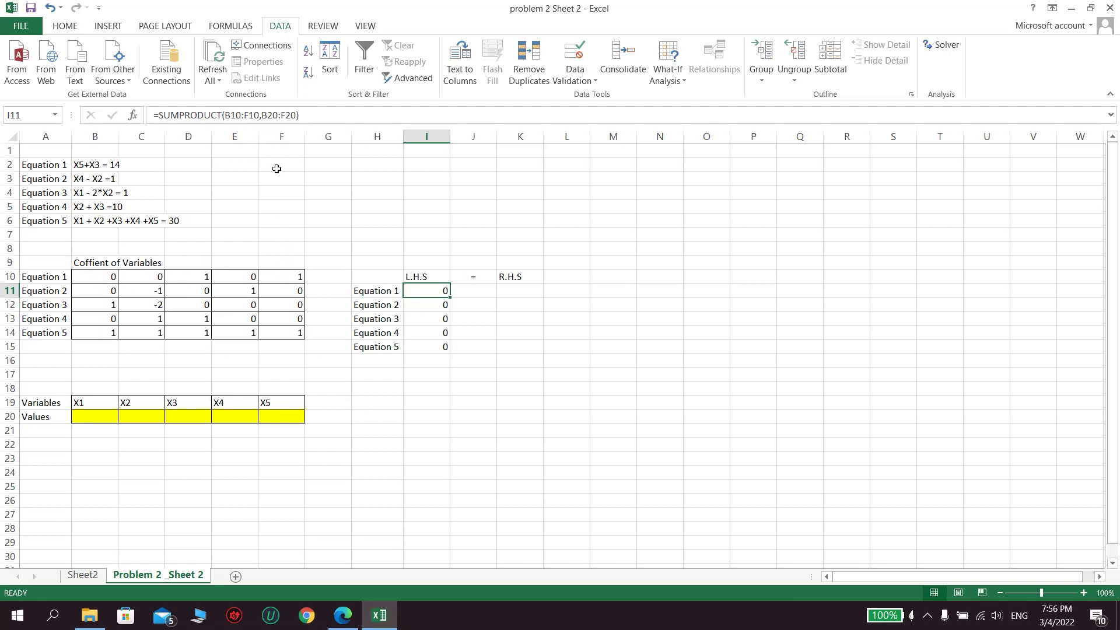
{"action": "left_click", "coordinate": [226, 115]}
{"action": "left_click_drag", "start_coordinate": [237, 113], "coordinate": [256, 112]}
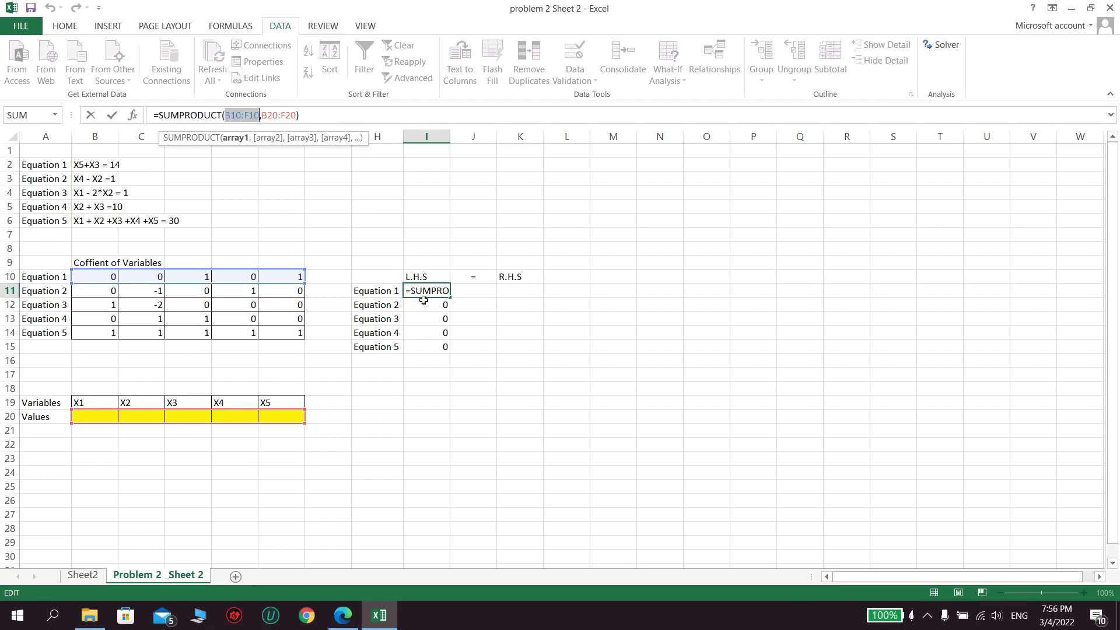
{"action": "left_click_drag", "start_coordinate": [93, 417], "coordinate": [283, 421]}
{"action": "left_click_drag", "start_coordinate": [93, 416], "coordinate": [292, 418]}
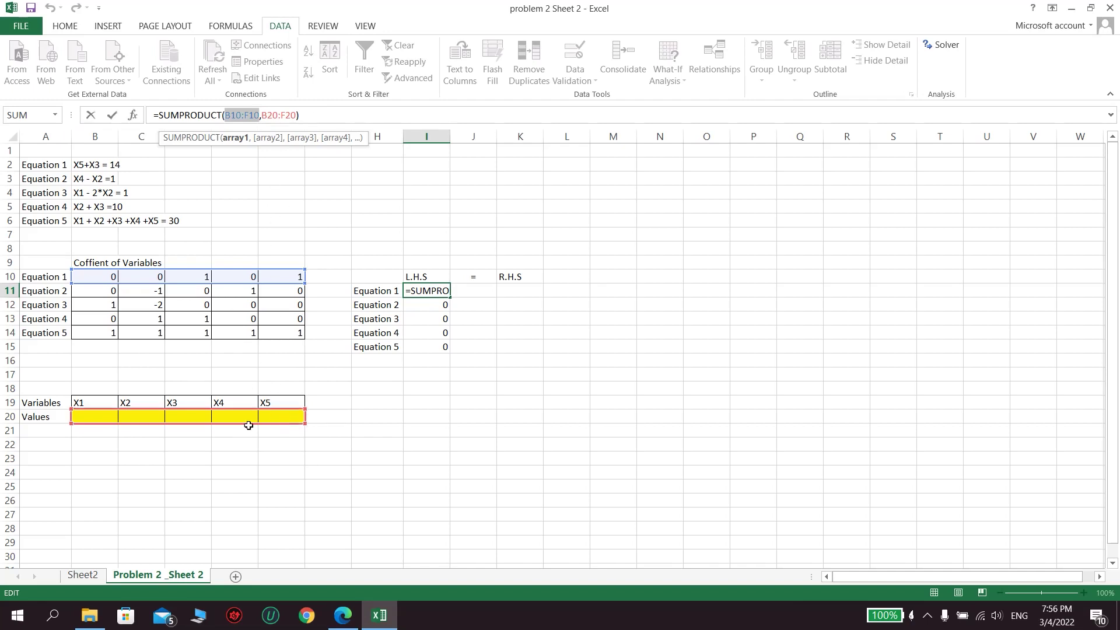
{"action": "left_click", "coordinate": [305, 115]}
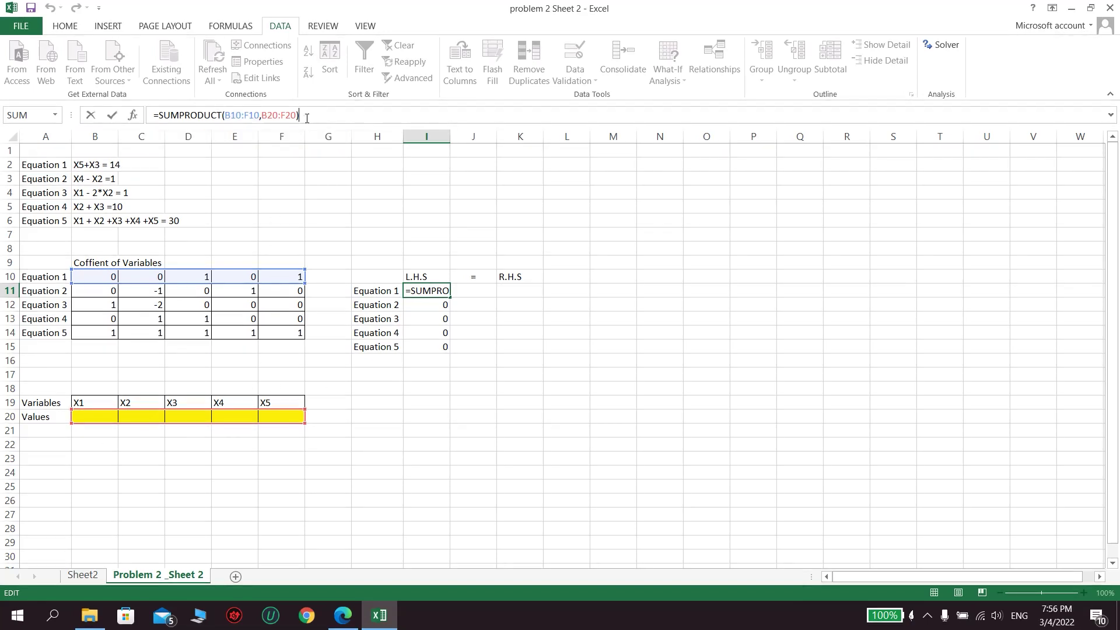
{"action": "key", "text": "Return"}
Undo the broken #NAME? SUMPRODUCT entry for Equation 2's L.H.S in I12
{"action": "double_click", "coordinate": [431, 302]}
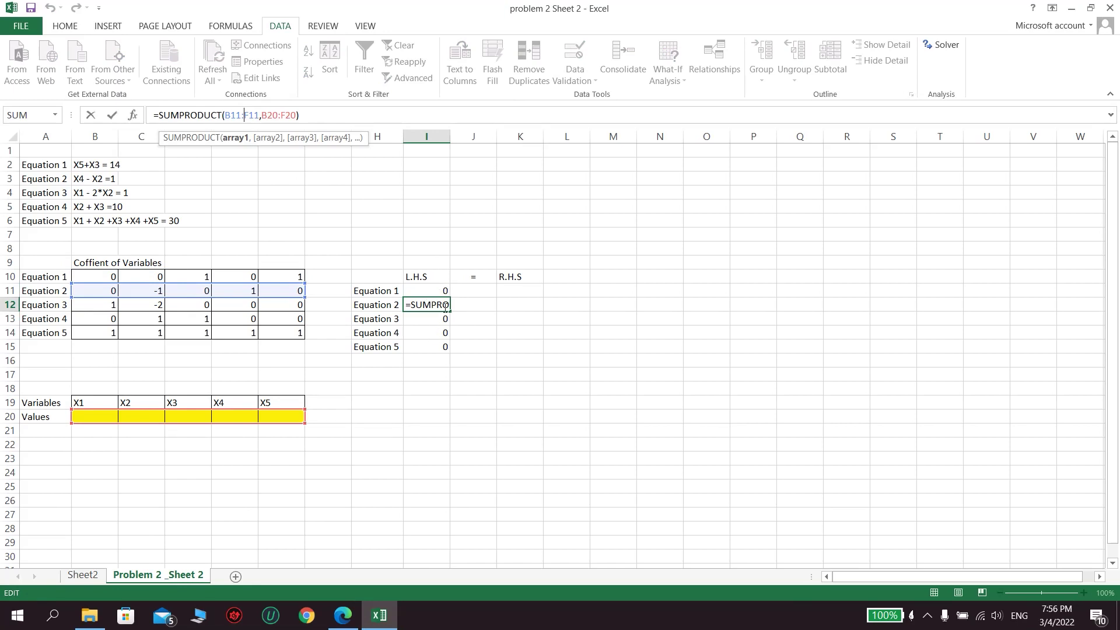
{"action": "mouse_move", "coordinate": [485, 291]}
{"action": "left_mouse_down"}
{"action": "mouse_move", "coordinate": [530, 292]}
{"action": "mouse_move", "coordinate": [510, 298]}
{"action": "mouse_move", "coordinate": [496, 338]}
{"action": "mouse_move", "coordinate": [569, 346]}
{"action": "left_mouse_up"}
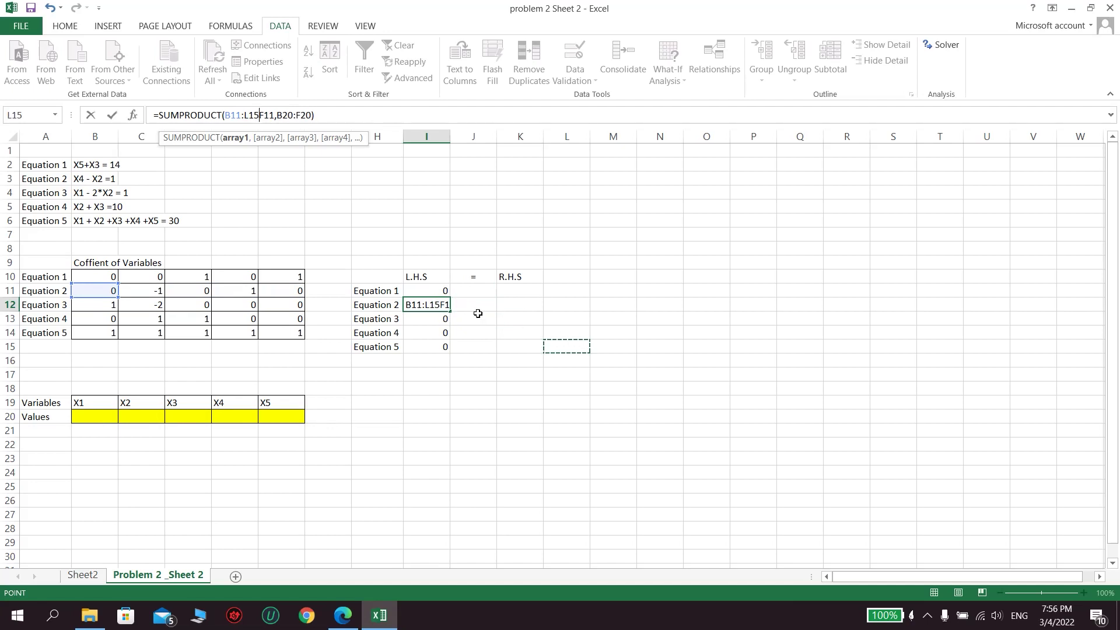
{"action": "key", "text": "Return"}
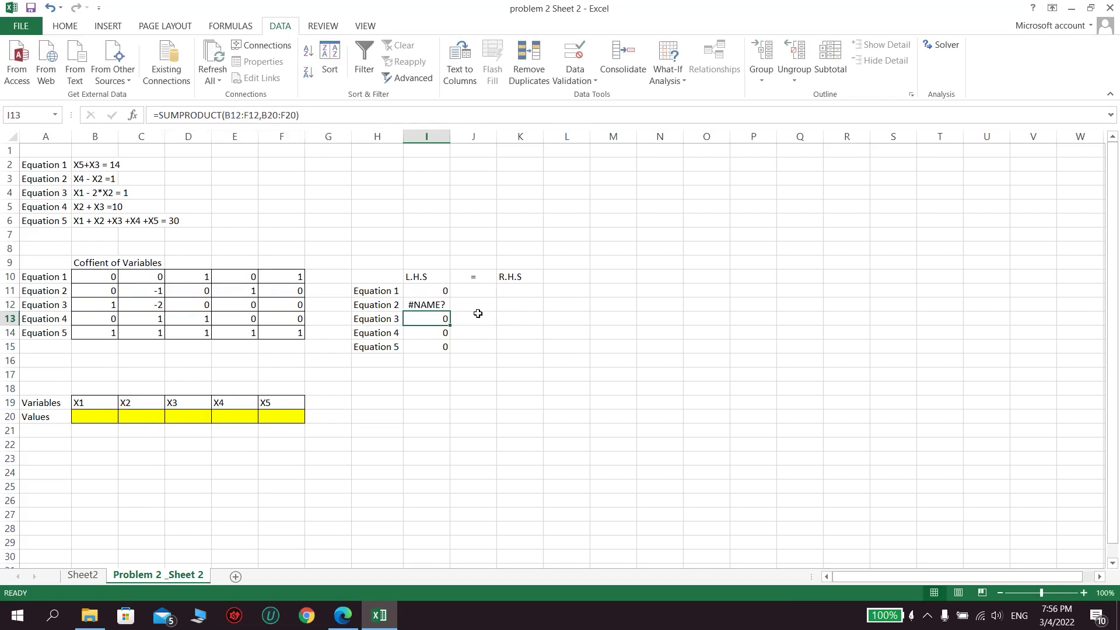
{"action": "key", "text": "ctrl+z"}
{"action": "left_click", "coordinate": [517, 294]}
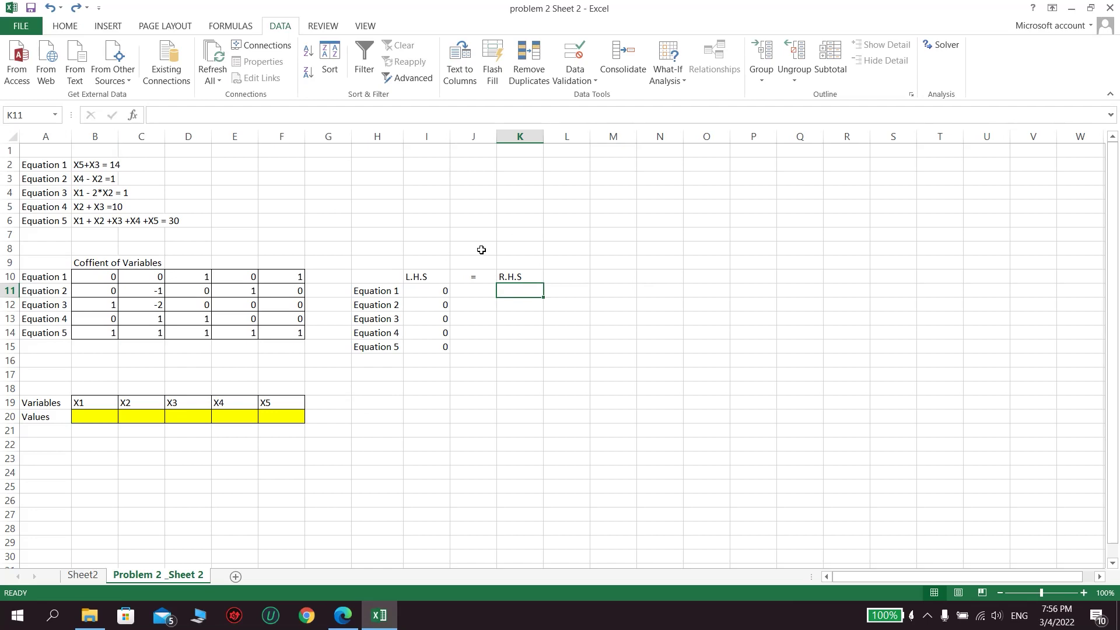
Enter the R.H.S values 14, 1, 1, 10 and 30 into K11:K15
{"action": "type", "text": "14"}
{"action": "key", "text": "Return"}
{"action": "type", "text": "1"}
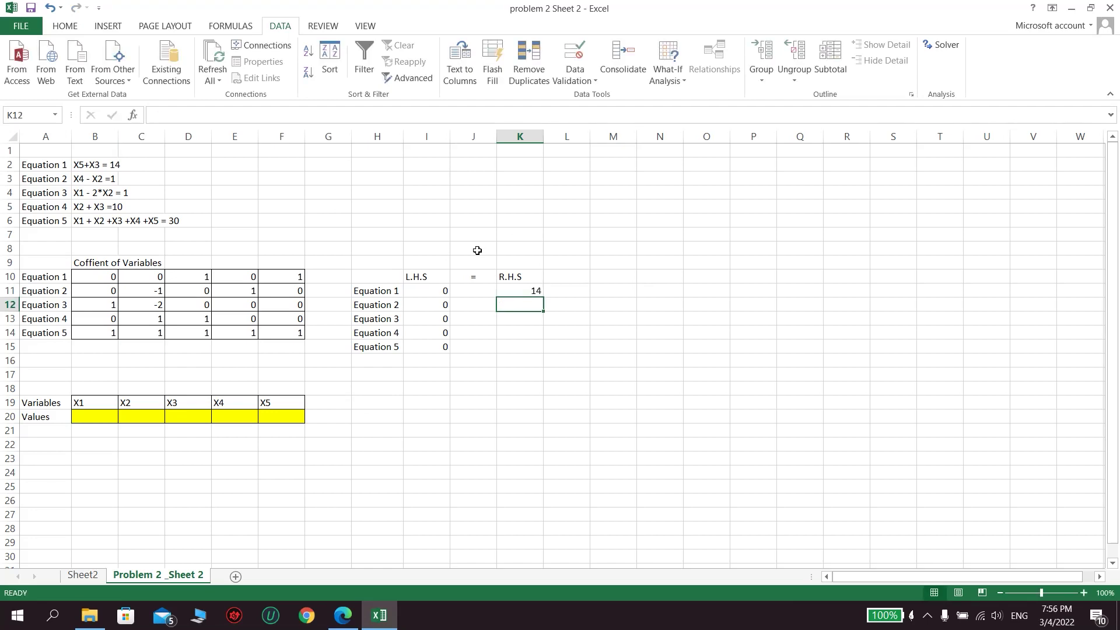
{"action": "key", "text": "Return"}
{"action": "type", "text": "1"}
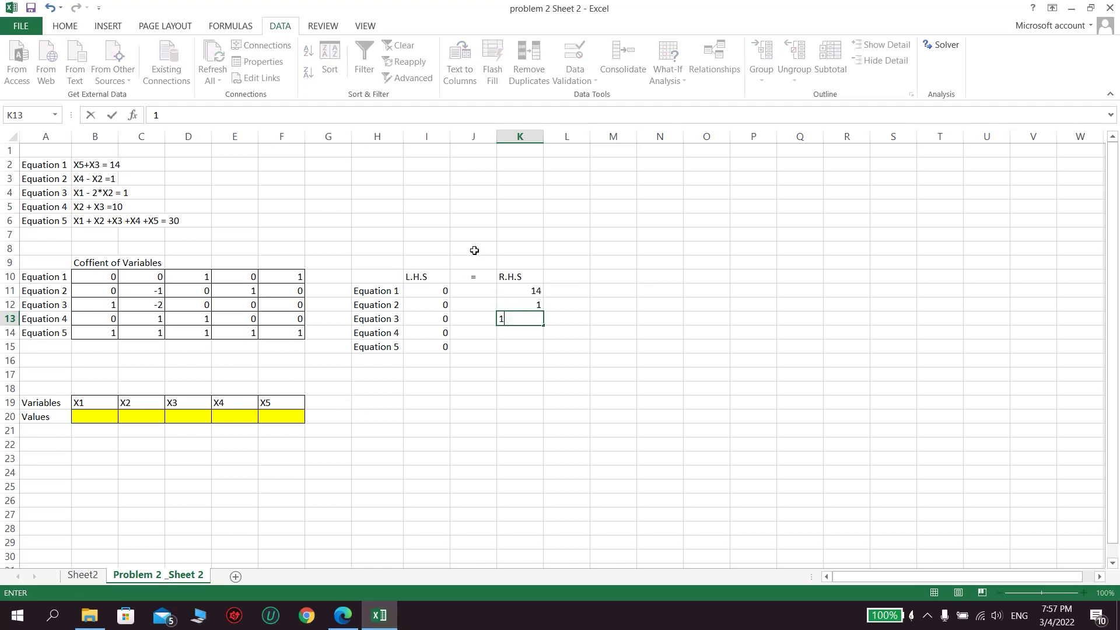
{"action": "key", "text": "Return"}
{"action": "type", "text": "10"}
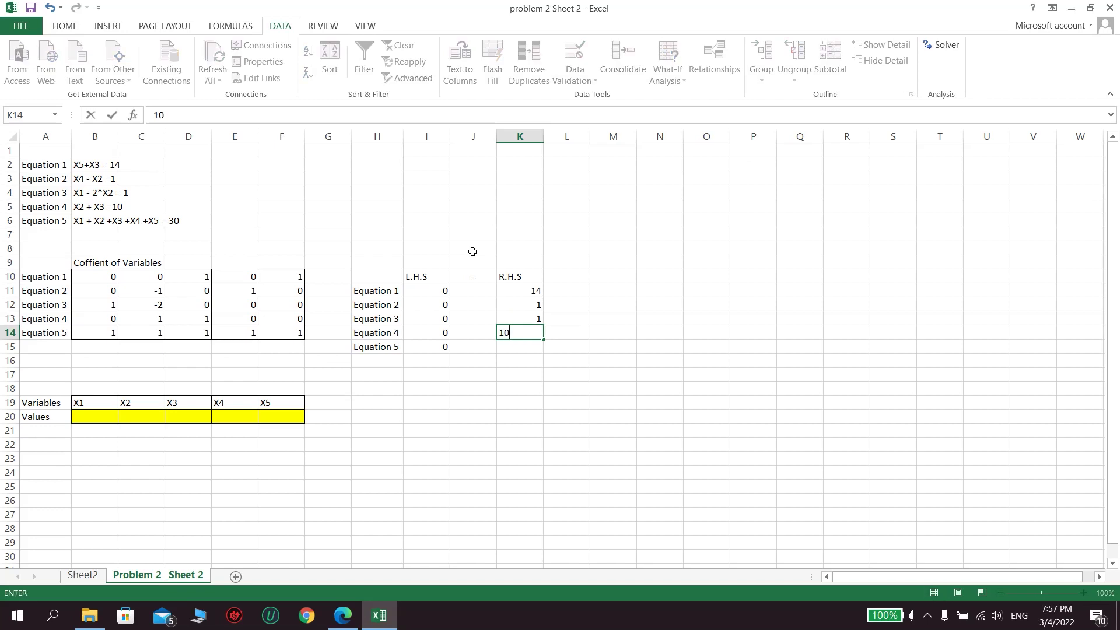
{"action": "key", "text": "Return"}
{"action": "type", "text": "30"}
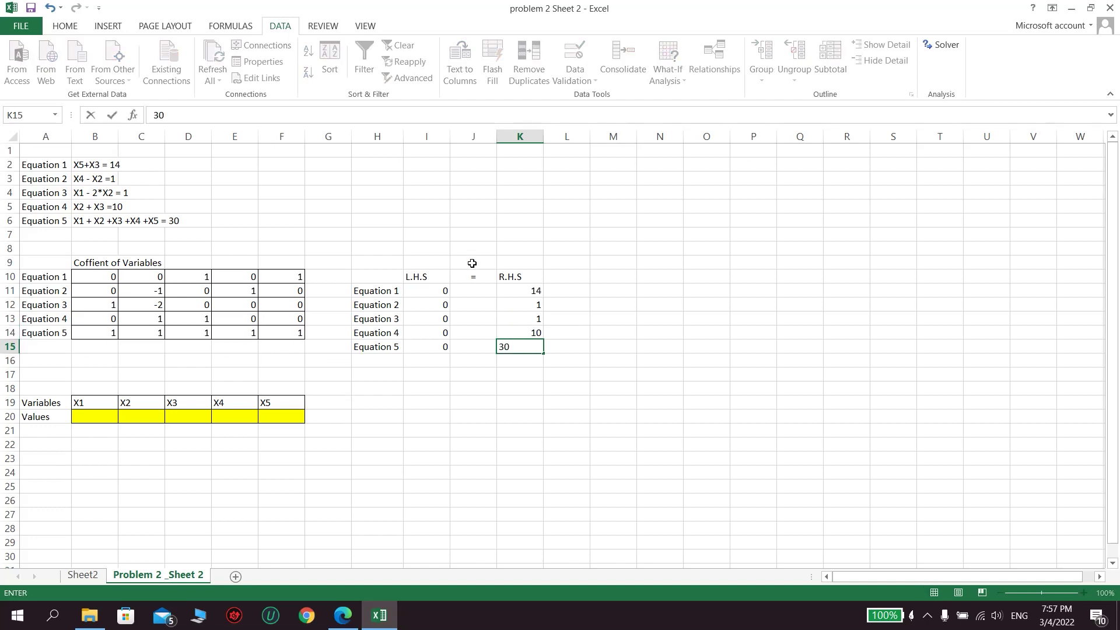
{"action": "key", "text": "Return"}
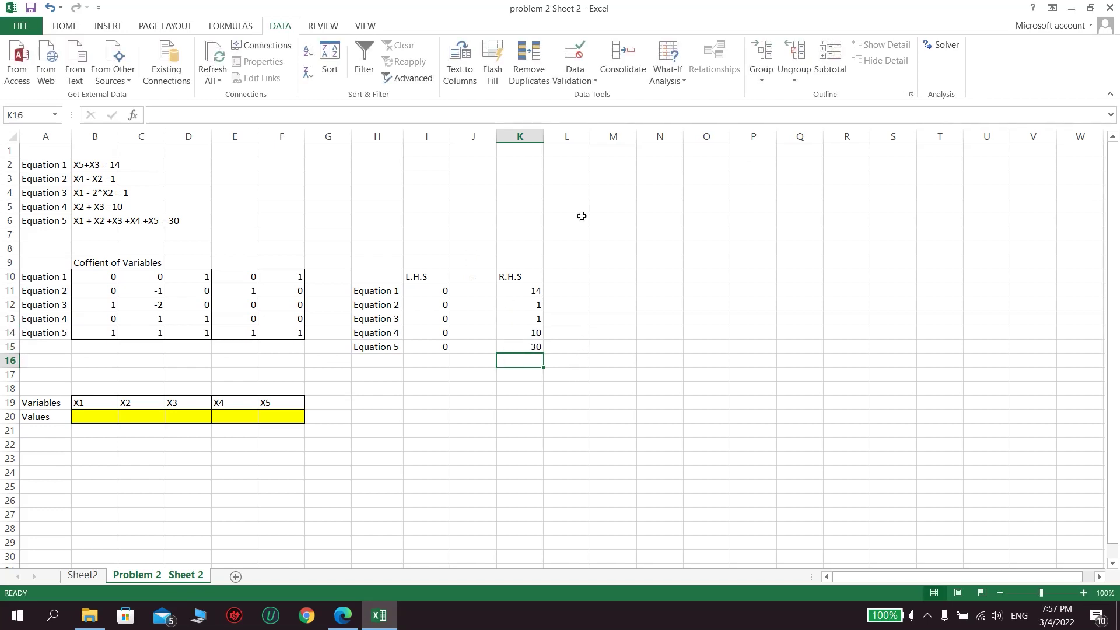
Open Solver with objective $I$11 and changing cells $B$20:$F$20
{"action": "left_click", "coordinate": [941, 45]}
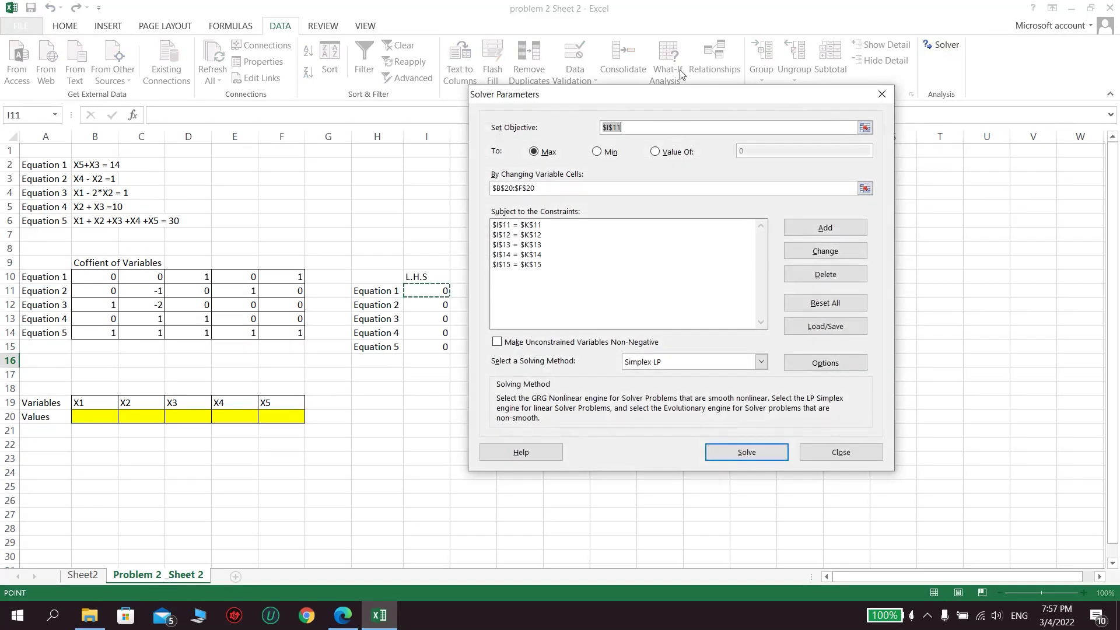
{"action": "left_click_drag", "start_coordinate": [714, 97], "coordinate": [862, 113]}
{"action": "left_click", "coordinate": [838, 143]}
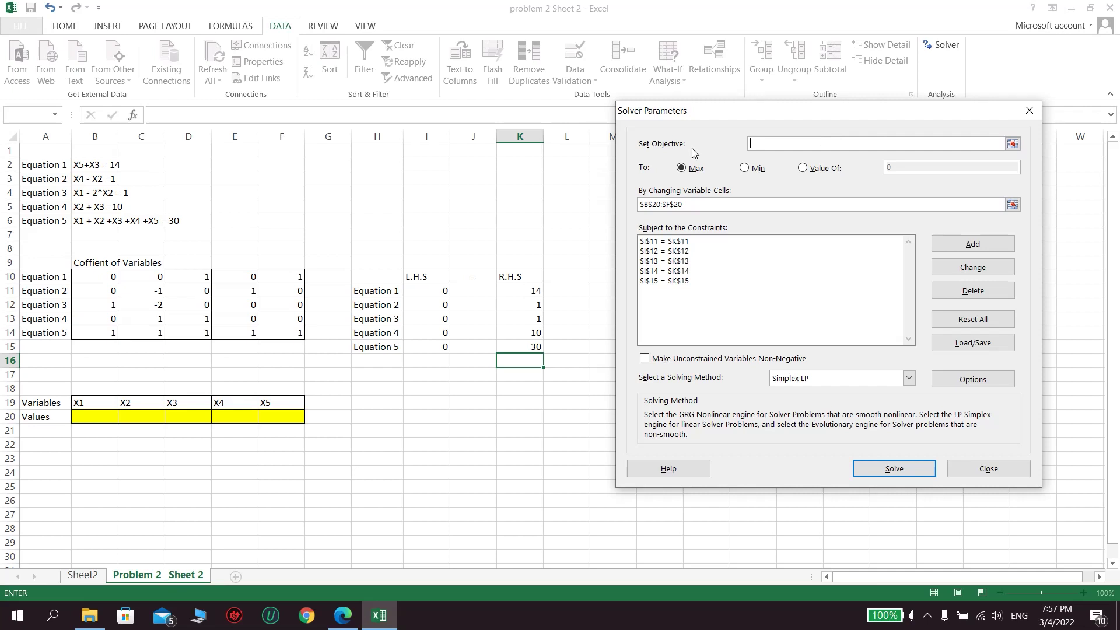
{"action": "left_click", "coordinate": [427, 294]}
{"action": "left_click", "coordinate": [789, 205]}
{"action": "key", "text": "BackSpace"}
{"action": "key", "text": "BackSpace"}
{"action": "key", "text": "BackSpace"}
{"action": "left_click", "coordinate": [80, 418]}
{"action": "left_click_drag", "start_coordinate": [79, 418], "coordinate": [270, 418]}
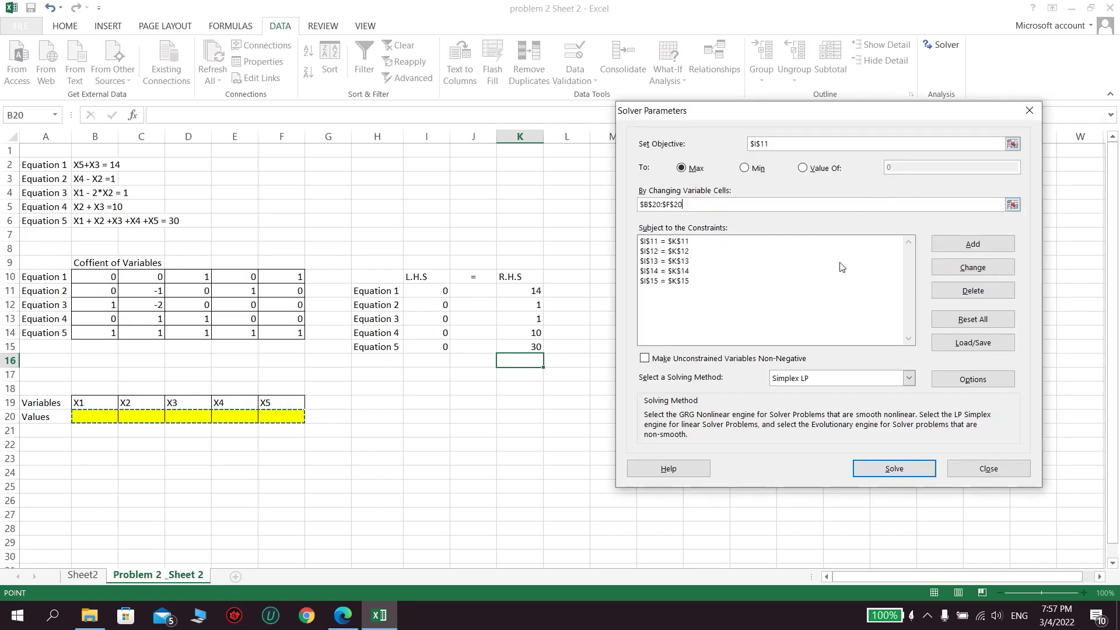
Select the I12 = K12 constraint and request Reset All for Solver
{"action": "left_click", "coordinate": [704, 261]}
{"action": "left_click", "coordinate": [706, 251]}
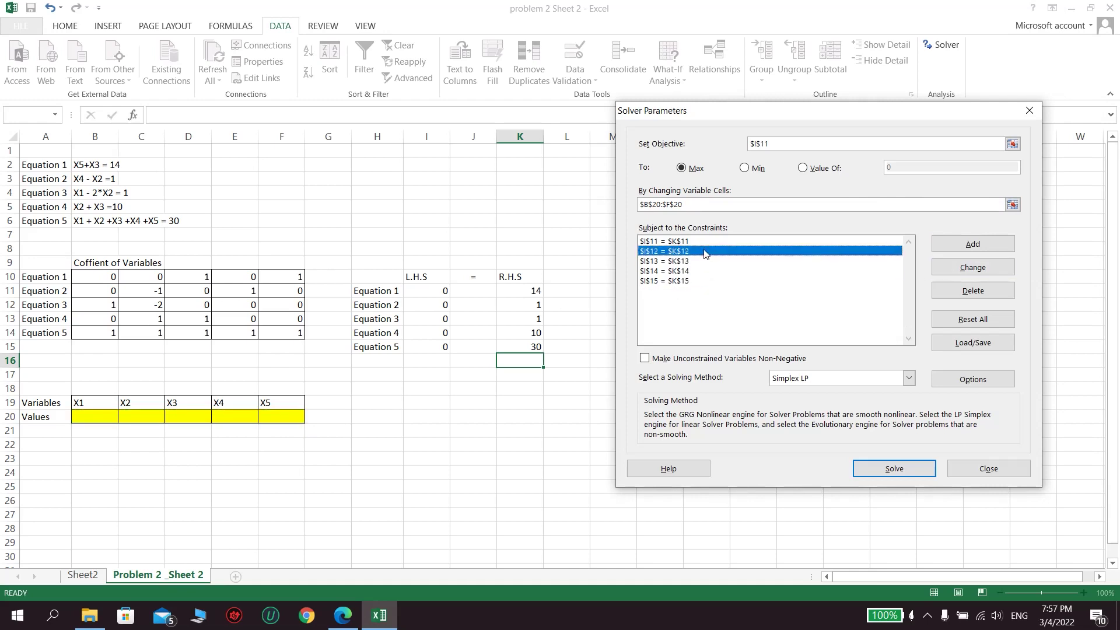
{"action": "left_click", "coordinate": [974, 319]}
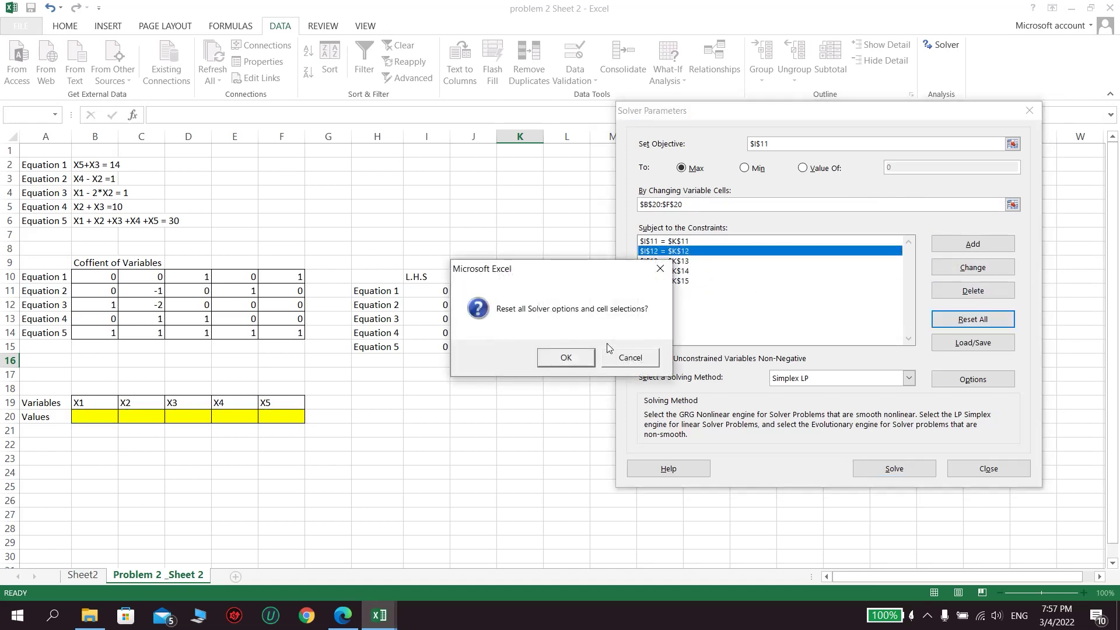
Confirm the reset and set objective I11 with variable cells B20:F20
{"action": "left_click", "coordinate": [567, 361]}
{"action": "left_click", "coordinate": [431, 293]}
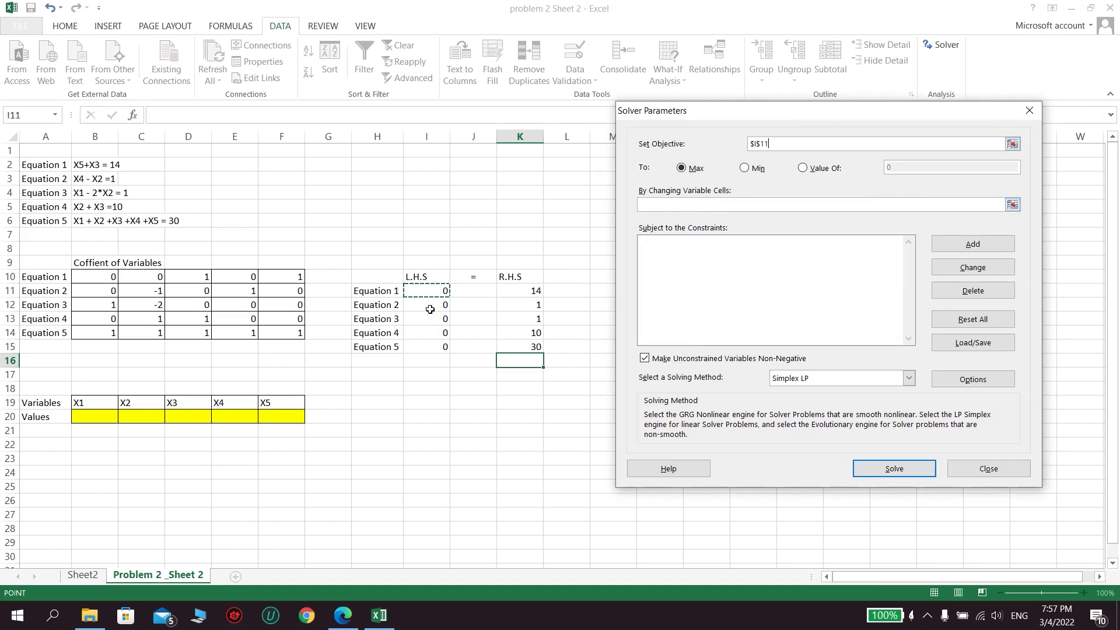
{"action": "left_click", "coordinate": [722, 203]}
{"action": "left_click_drag", "start_coordinate": [91, 416], "coordinate": [283, 417]}
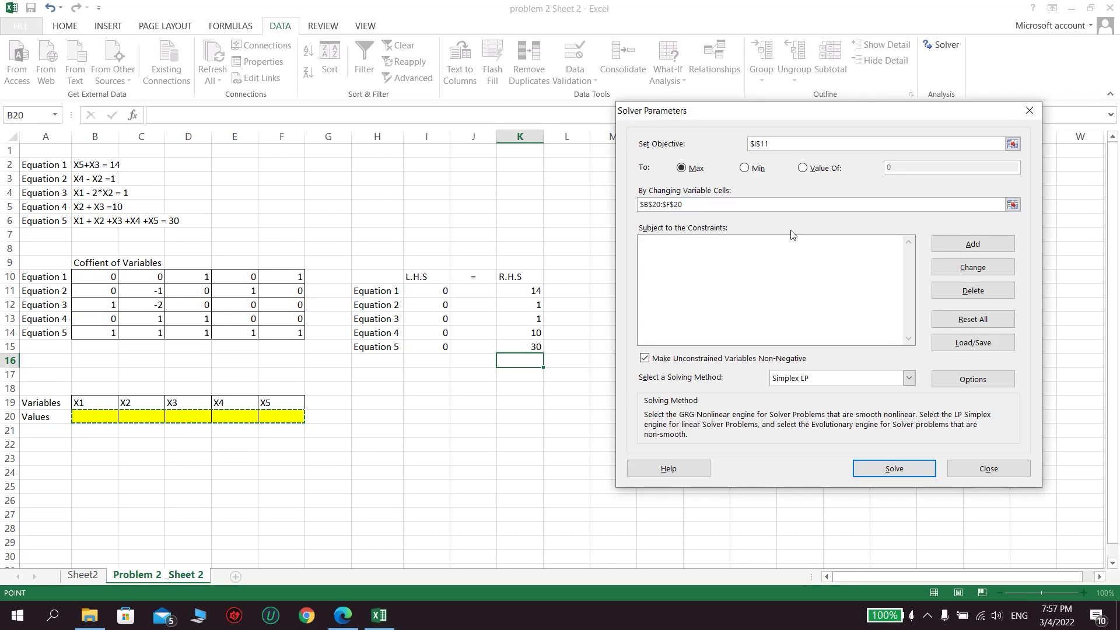
{"action": "left_click", "coordinate": [786, 240]}
Add equality constraints I11 = K11 and I12 = K12
{"action": "left_click", "coordinate": [962, 242]}
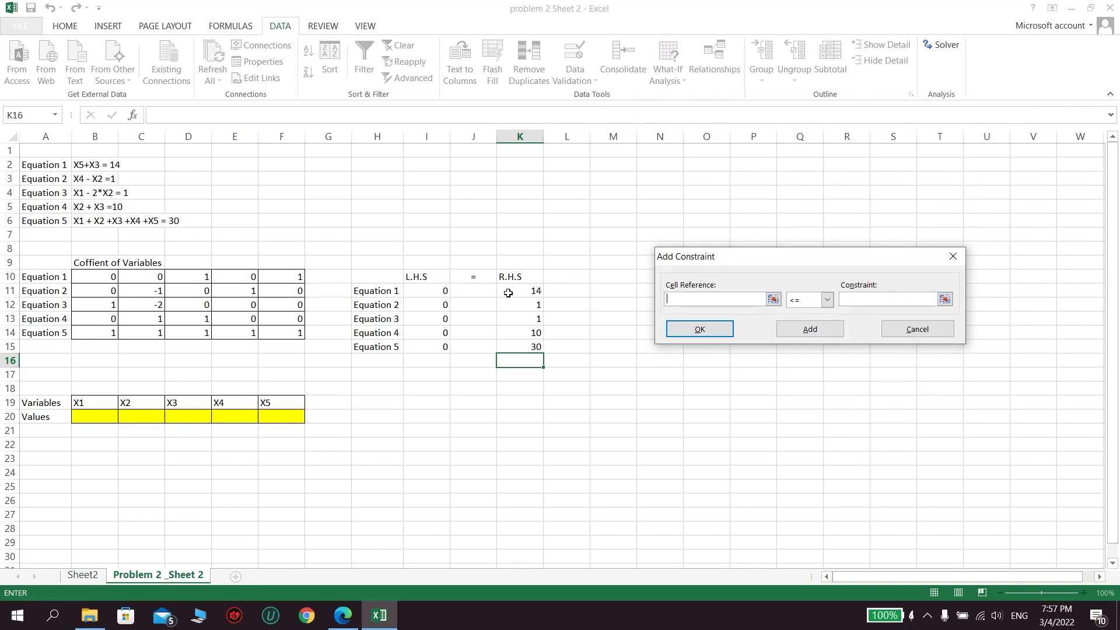
{"action": "left_click", "coordinate": [425, 292]}
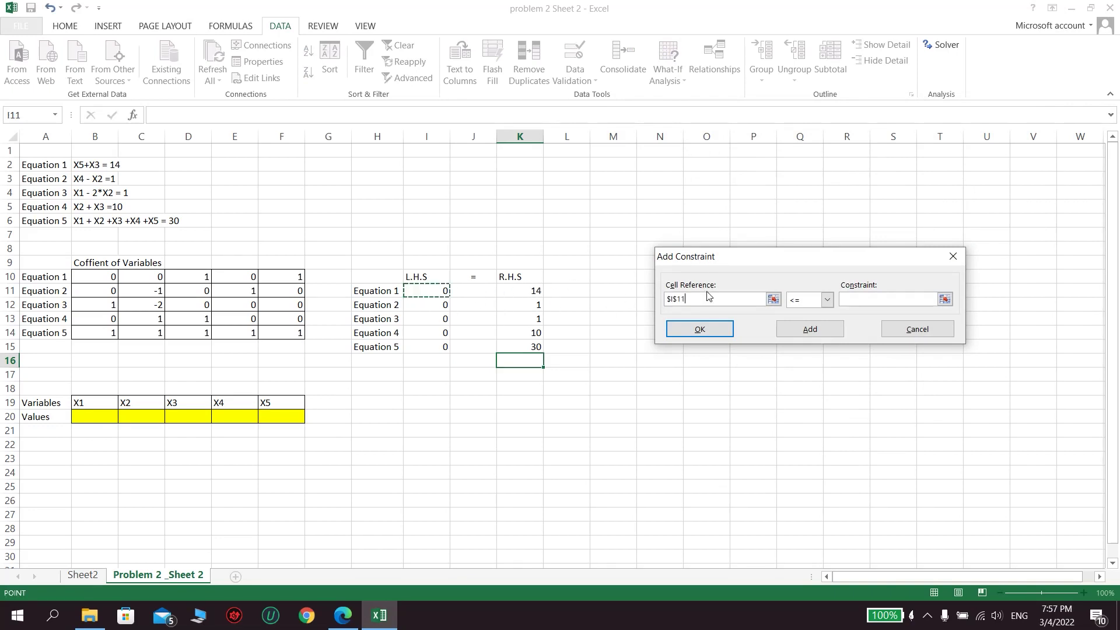
{"action": "left_click", "coordinate": [824, 300]}
{"action": "left_click", "coordinate": [814, 324]}
{"action": "left_click", "coordinate": [519, 292]}
{"action": "left_click", "coordinate": [809, 327]}
{"action": "left_click", "coordinate": [438, 304]}
{"action": "left_click", "coordinate": [828, 300]}
{"action": "left_click", "coordinate": [815, 325]}
{"action": "left_click", "coordinate": [867, 292]}
{"action": "left_click", "coordinate": [531, 306]}
{"action": "left_click", "coordinate": [810, 329]}
Add equality constraints I13 = K13 and I14 = K14
{"action": "left_click", "coordinate": [435, 319]}
{"action": "left_click", "coordinate": [827, 300]}
{"action": "left_click", "coordinate": [815, 324]}
{"action": "left_click", "coordinate": [865, 292]}
{"action": "left_click", "coordinate": [525, 318]}
{"action": "left_click", "coordinate": [811, 330]}
{"action": "left_click", "coordinate": [441, 334]}
{"action": "left_click", "coordinate": [827, 300]}
{"action": "left_click", "coordinate": [794, 324]}
{"action": "left_click", "coordinate": [864, 298]}
{"action": "left_click", "coordinate": [526, 333]}
{"action": "left_click", "coordinate": [811, 330]}
Add the final equality constraint I15 = K15 and finish adding constraints
{"action": "left_click", "coordinate": [440, 347]}
{"action": "left_click", "coordinate": [812, 302]}
{"action": "left_click", "coordinate": [795, 315]}
{"action": "left_click", "coordinate": [863, 298]}
{"action": "left_click", "coordinate": [525, 346]}
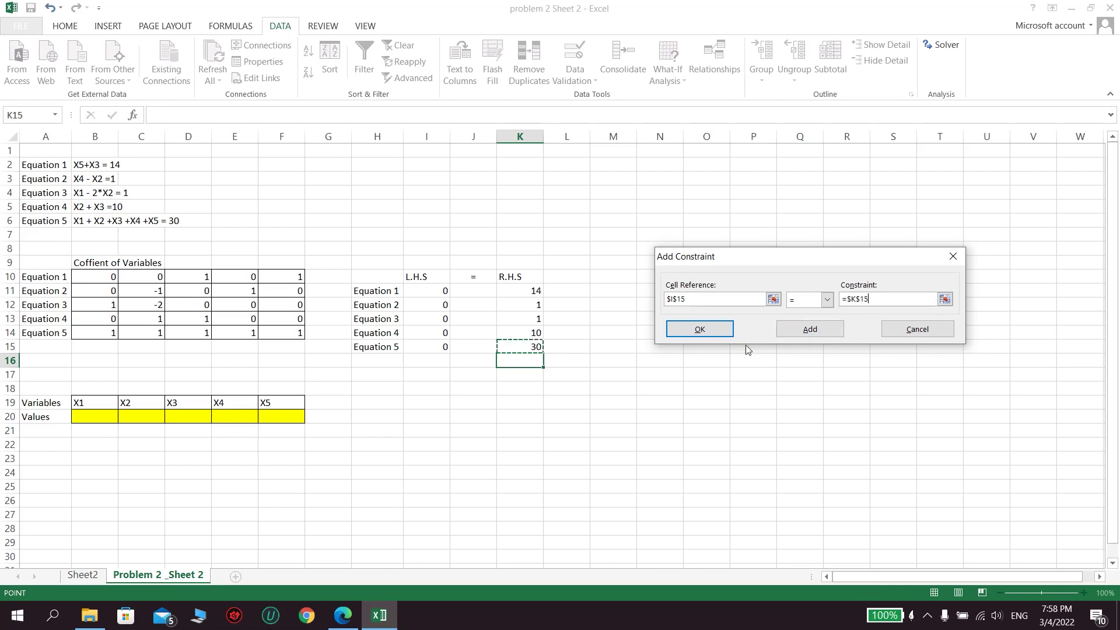
{"action": "left_click", "coordinate": [812, 329]}
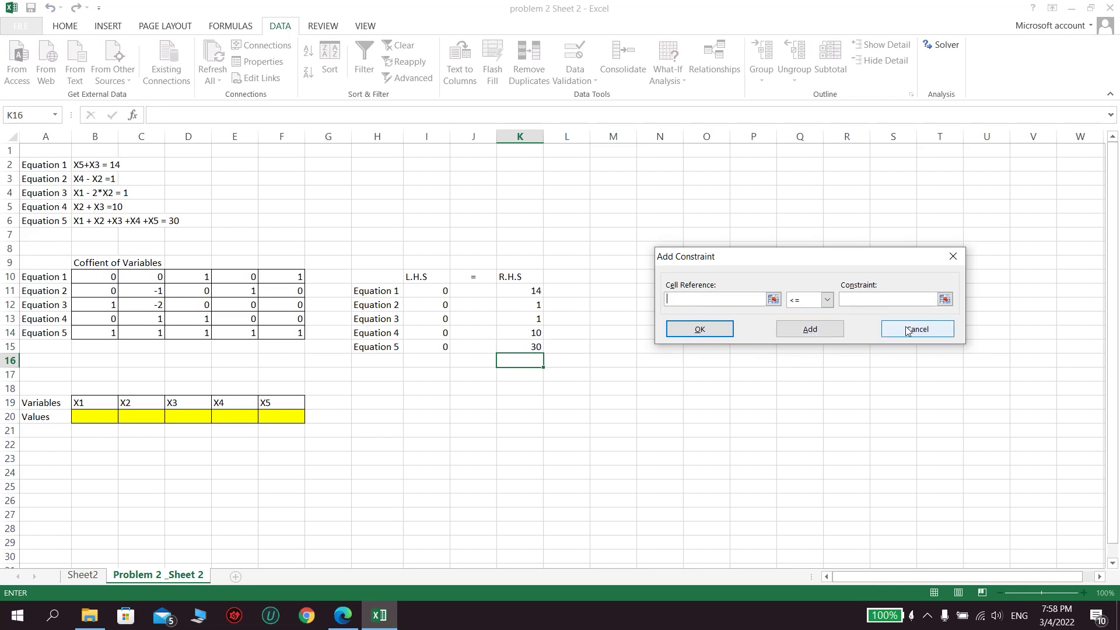
{"action": "left_click", "coordinate": [908, 330]}
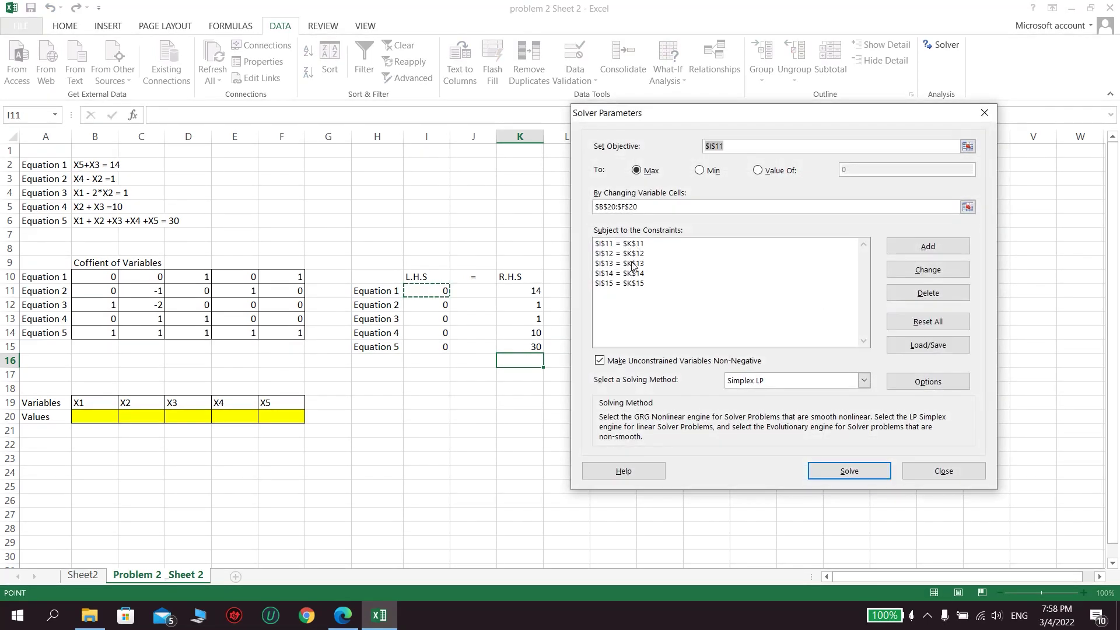
Allow negative variable values and run Solve, keeping the solution
{"action": "left_click", "coordinate": [599, 361]}
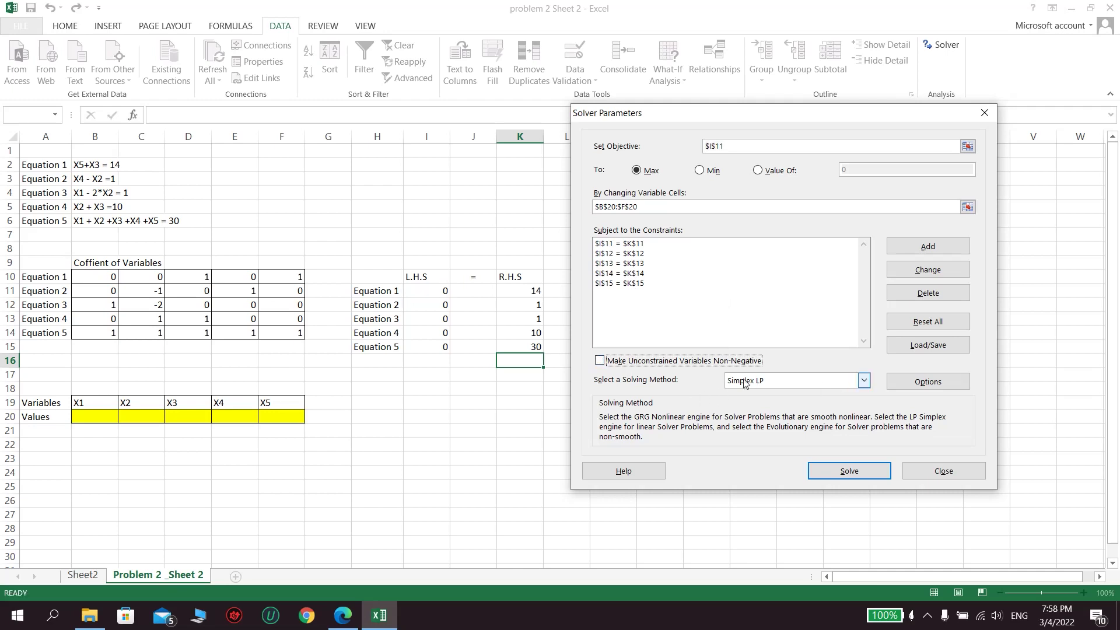
{"action": "left_click", "coordinate": [849, 471]}
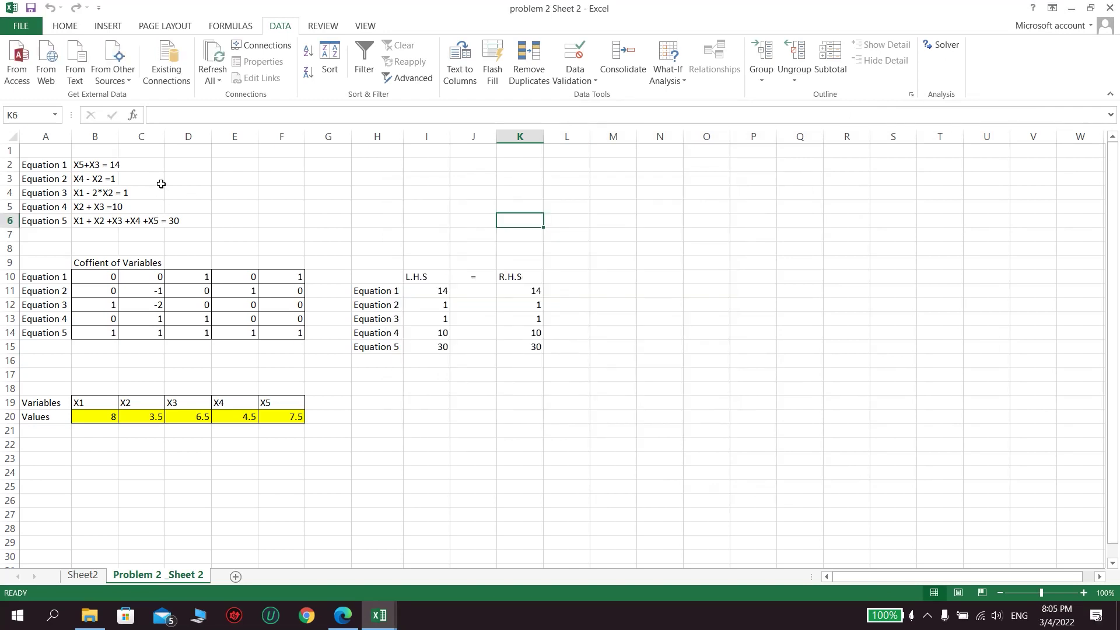
{"action": "left_click", "coordinate": [141, 192]}
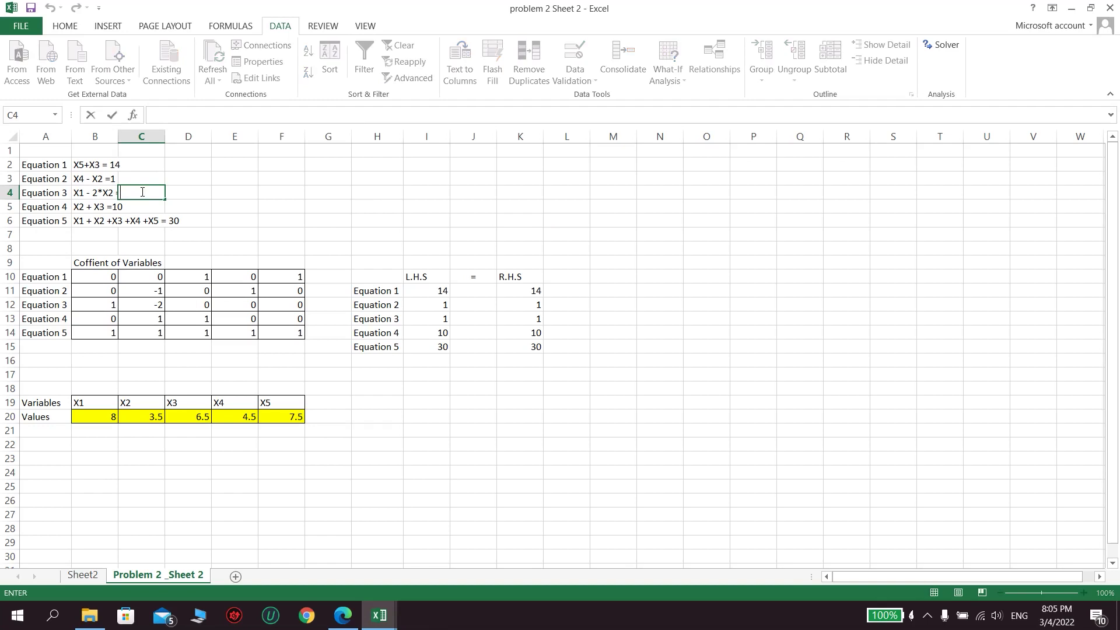
Review the solved X1–X5 values 8, 3.5, 6.5, 4.5 and 7.5 in B20:F20
{"action": "left_click", "coordinate": [125, 442]}
{"action": "left_click", "coordinate": [95, 416]}
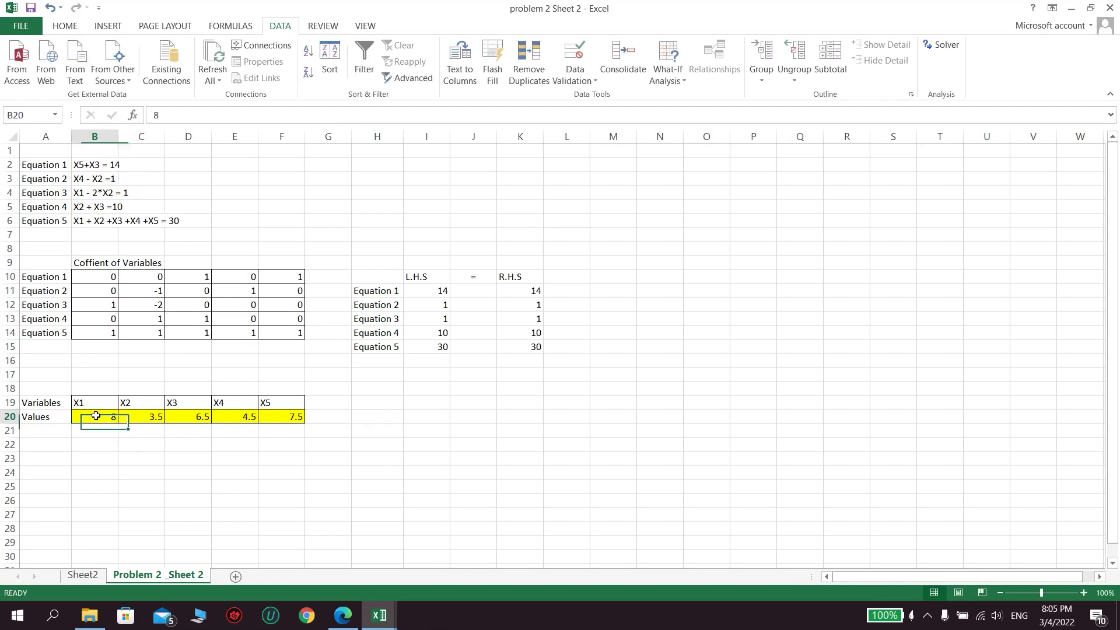
{"action": "left_click", "coordinate": [152, 416]}
{"action": "left_click", "coordinate": [188, 418]}
{"action": "left_click", "coordinate": [244, 420]}
{"action": "left_click", "coordinate": [279, 419]}
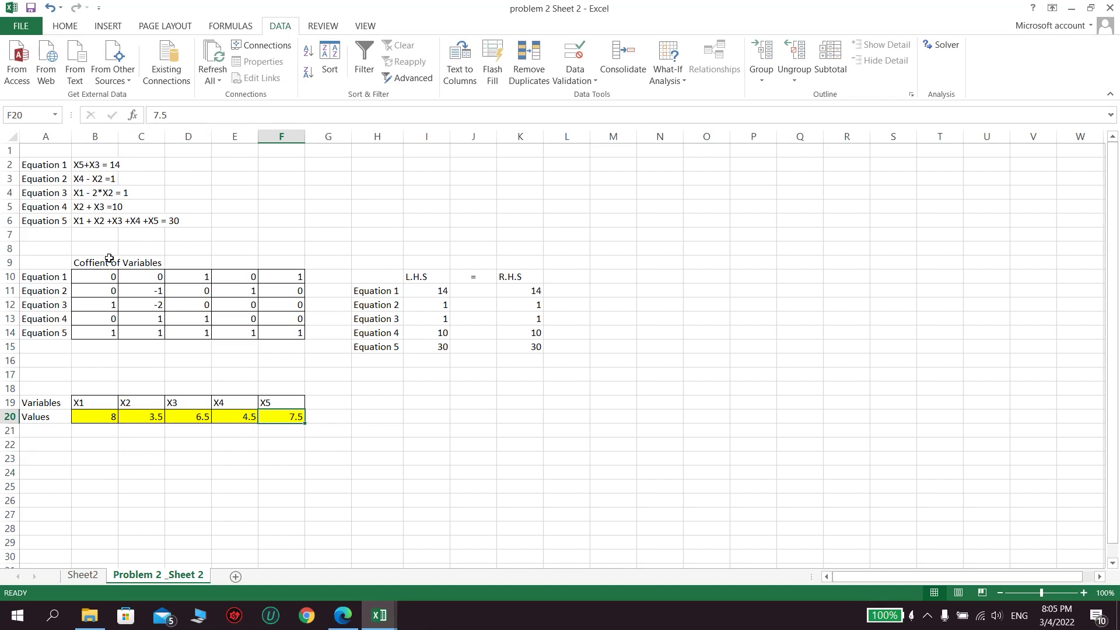
{"action": "double_click", "coordinate": [145, 195]}
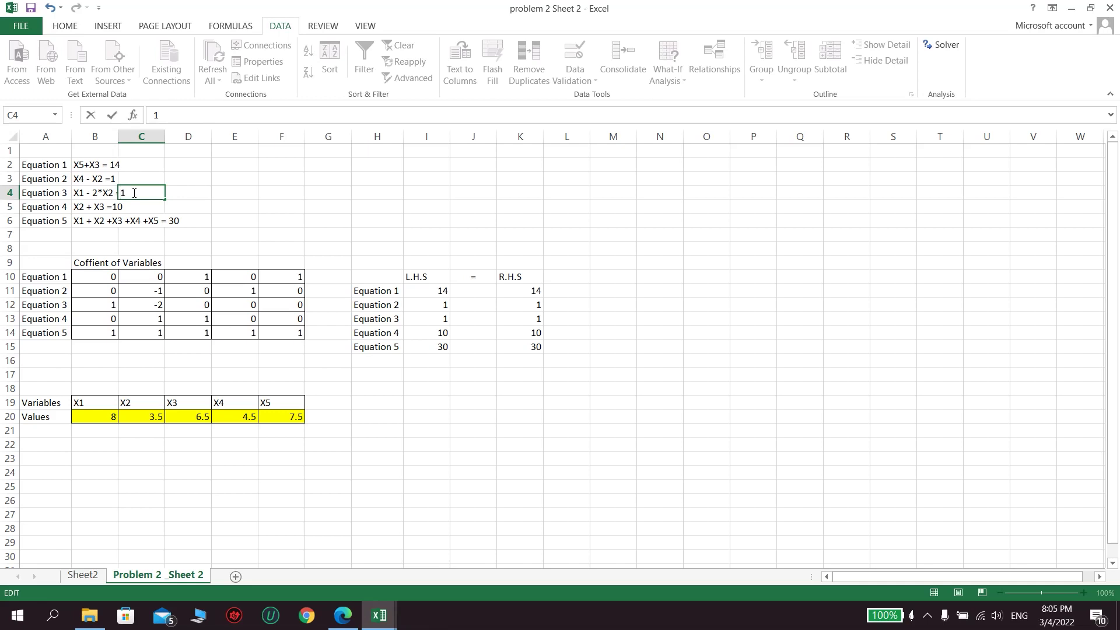
Rewrite Equation 3's text in B4 to read 'X1 - 2*X2 = -1'
{"action": "left_click", "coordinate": [107, 194]}
{"action": "key", "text": "BackSpace"}
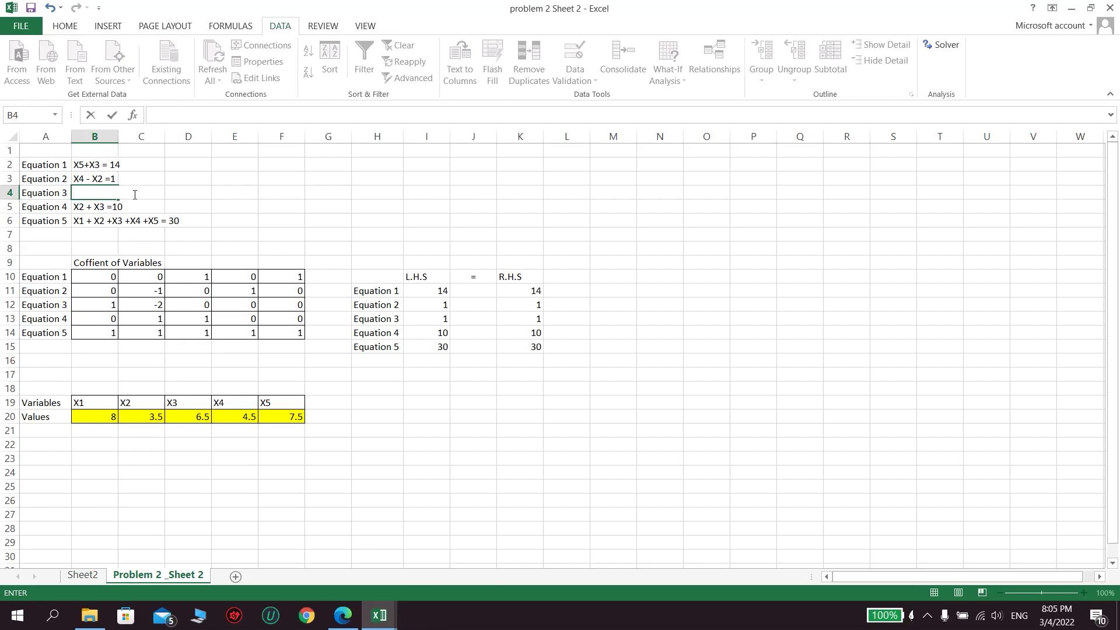
{"action": "type", "text": "X1"}
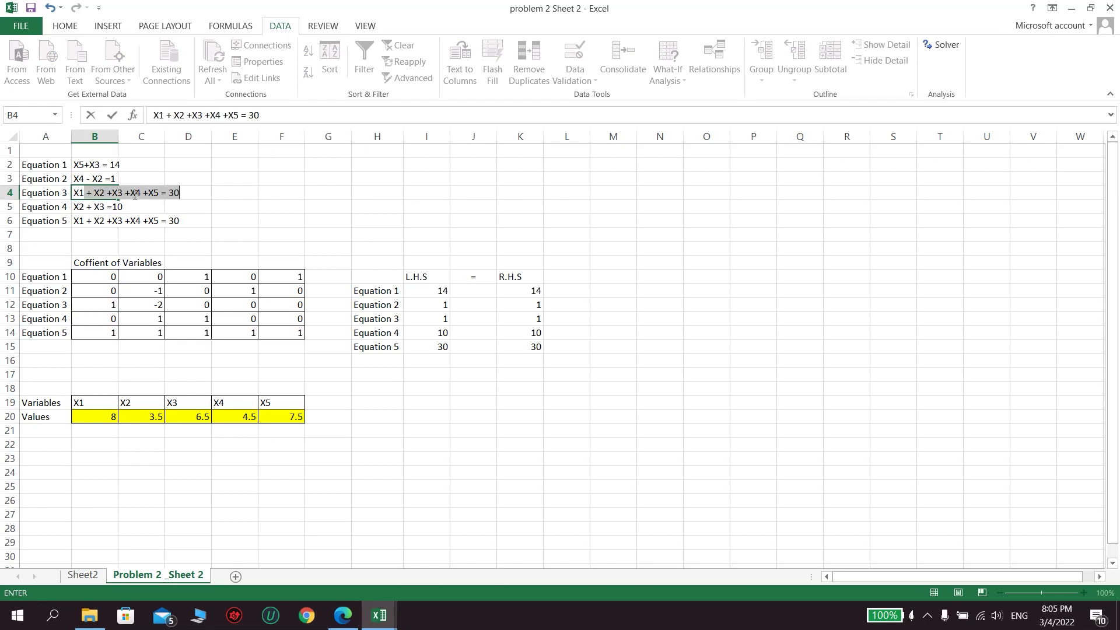
{"action": "type", "text": " + 1"}
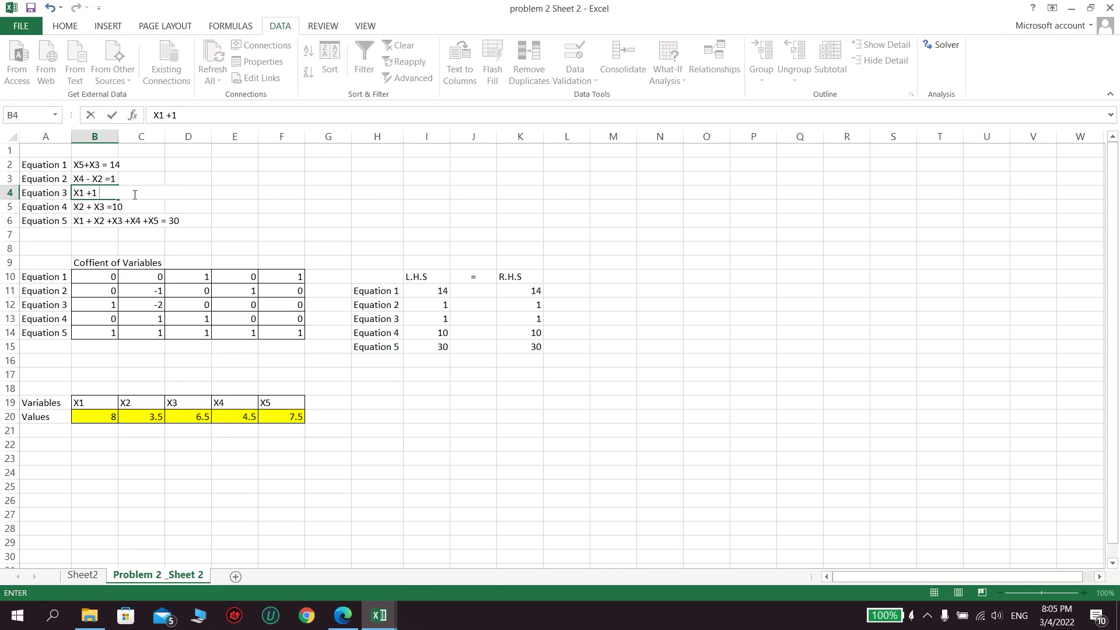
{"action": "type", "text": "X2"}
{"action": "left_click", "coordinate": [107, 192]}
{"action": "type", "text": "2 "}
{"action": "type", "text": "*"}
{"action": "key", "text": "ctrl+Return"}
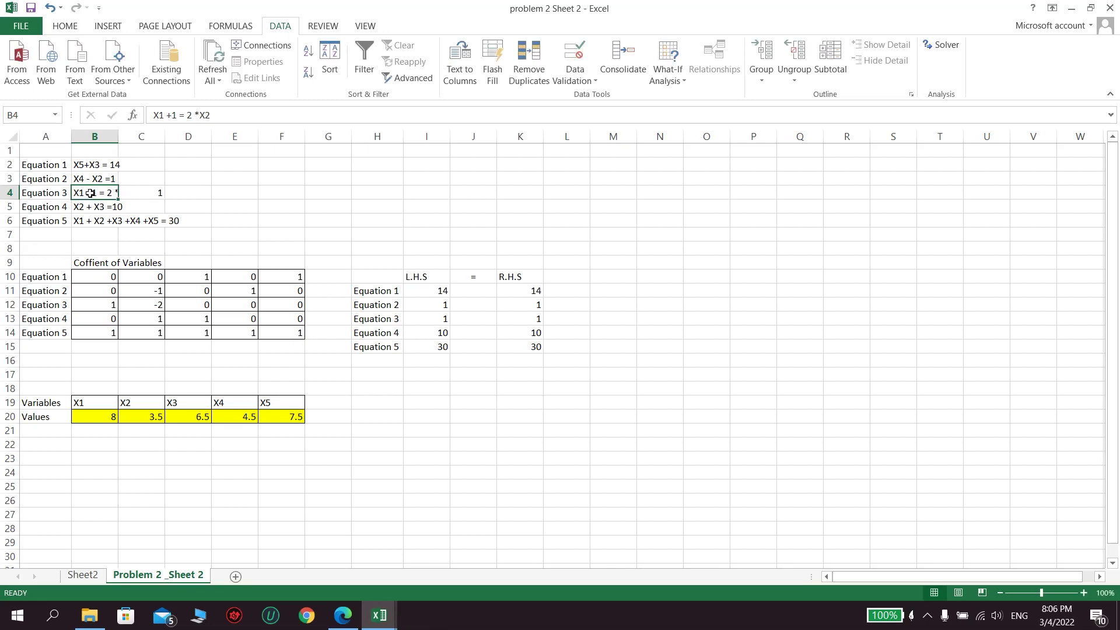
{"action": "left_click", "coordinate": [123, 196]}
{"action": "left_click", "coordinate": [105, 192]}
{"action": "left_click", "coordinate": [162, 115]}
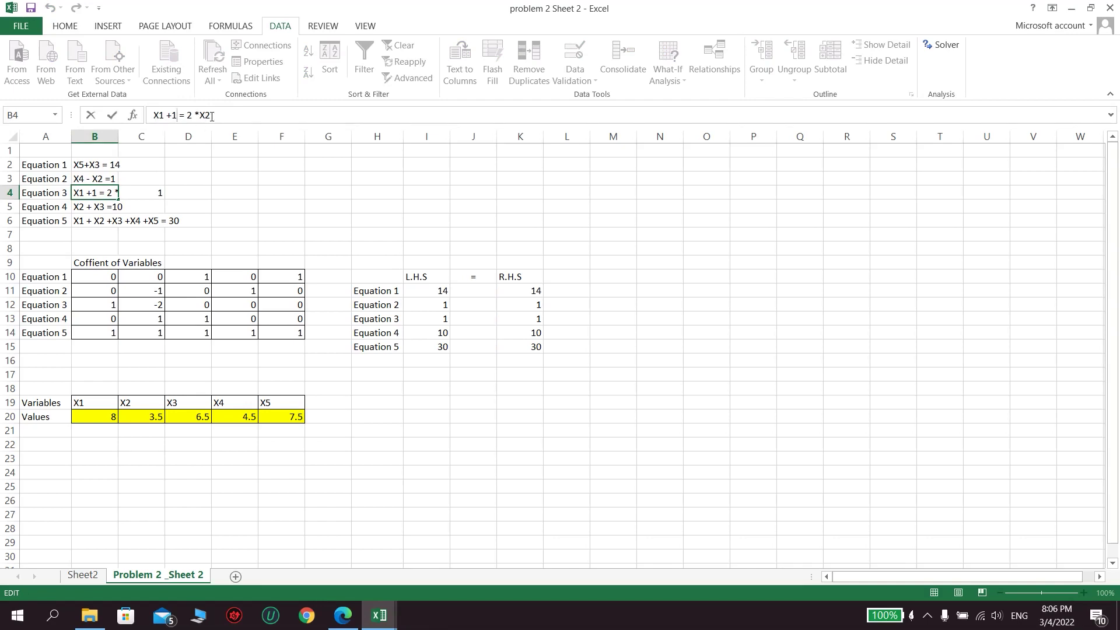
{"action": "key", "text": "BackSpace"}
{"action": "key", "text": "BackSpace"}
{"action": "type", "text": "= -1"}
{"action": "key", "text": "Return"}
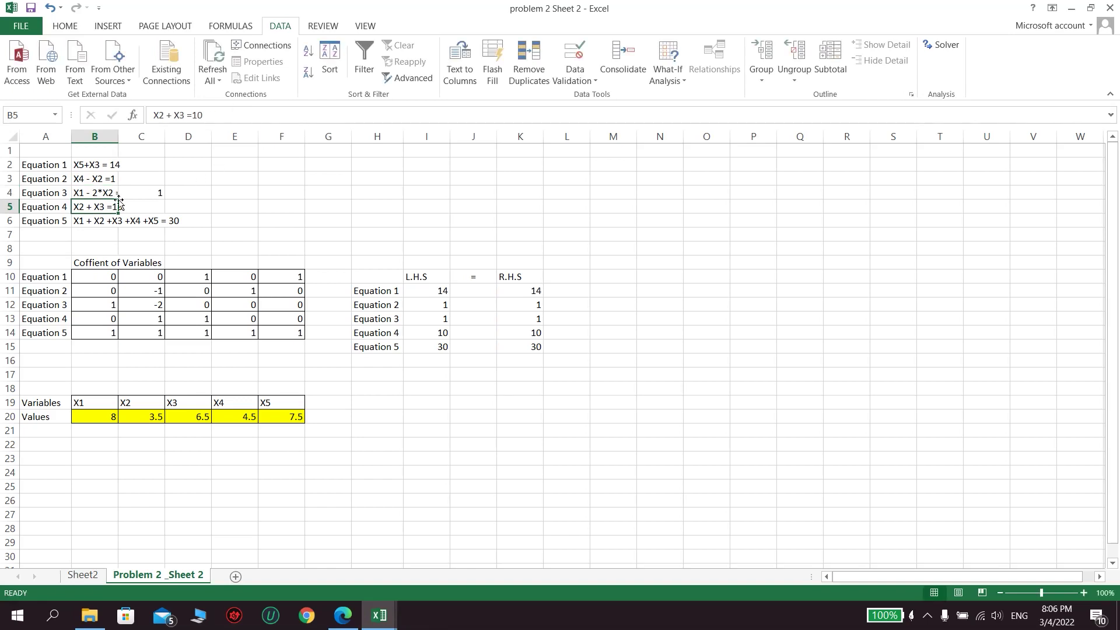
Delete the stray 1 from cell C4 beside Equation 3
{"action": "left_click", "coordinate": [111, 193]}
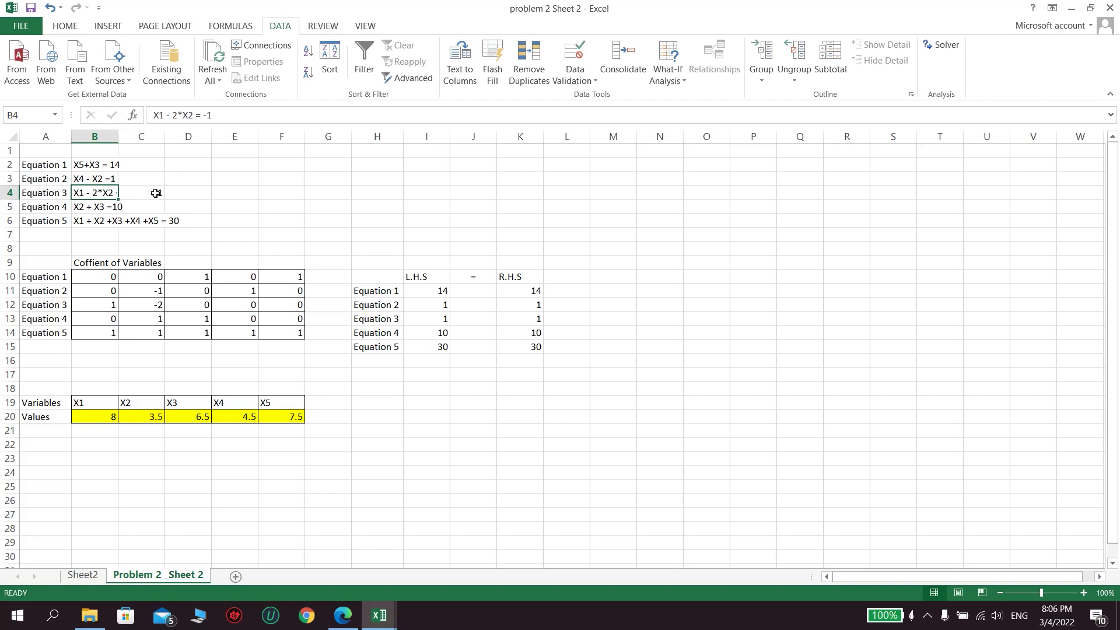
{"action": "key", "text": "Right"}
{"action": "key", "text": "BackSpace"}
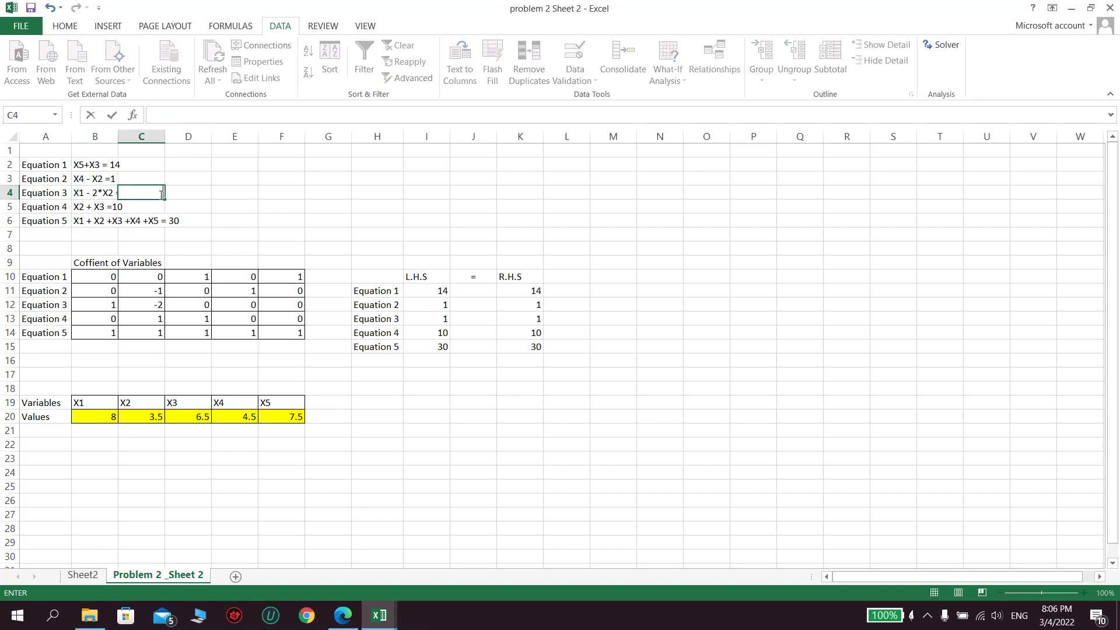
{"action": "left_click", "coordinate": [95, 194]}
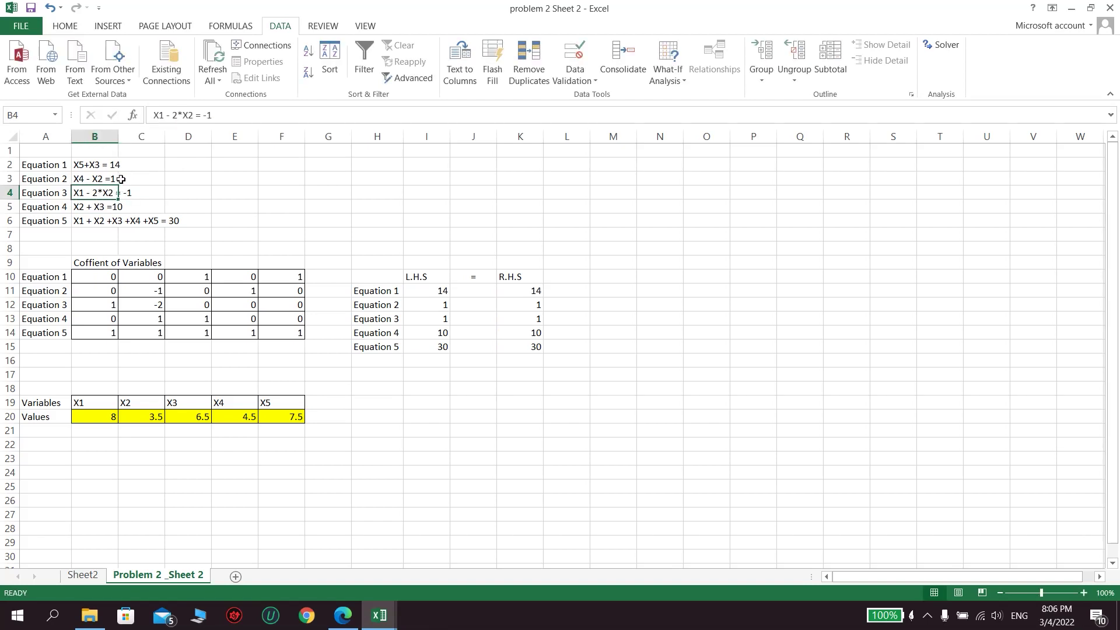
{"action": "left_click", "coordinate": [146, 195]}
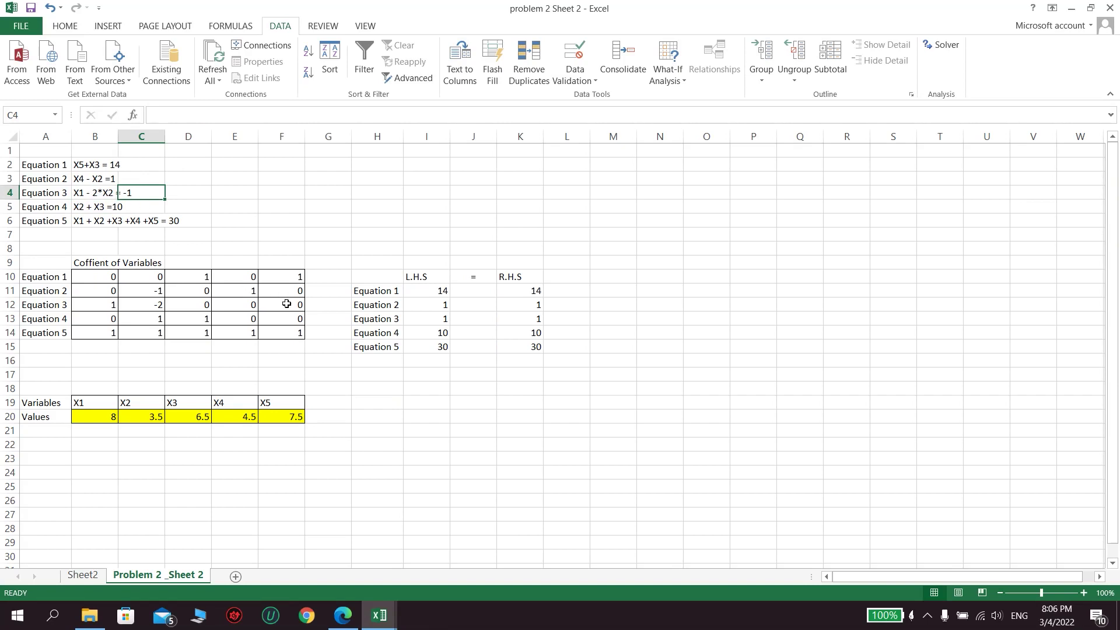
{"action": "left_click", "coordinate": [526, 323]}
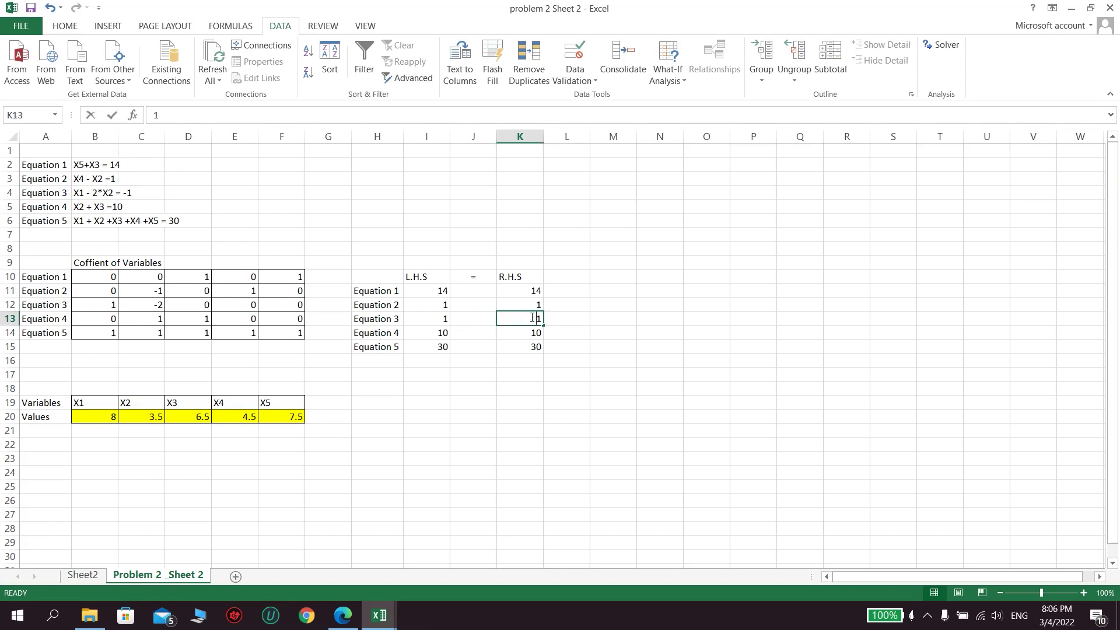
Set Equation 3's R.H.S in K13 to -1
{"action": "double_click", "coordinate": [532, 318]}
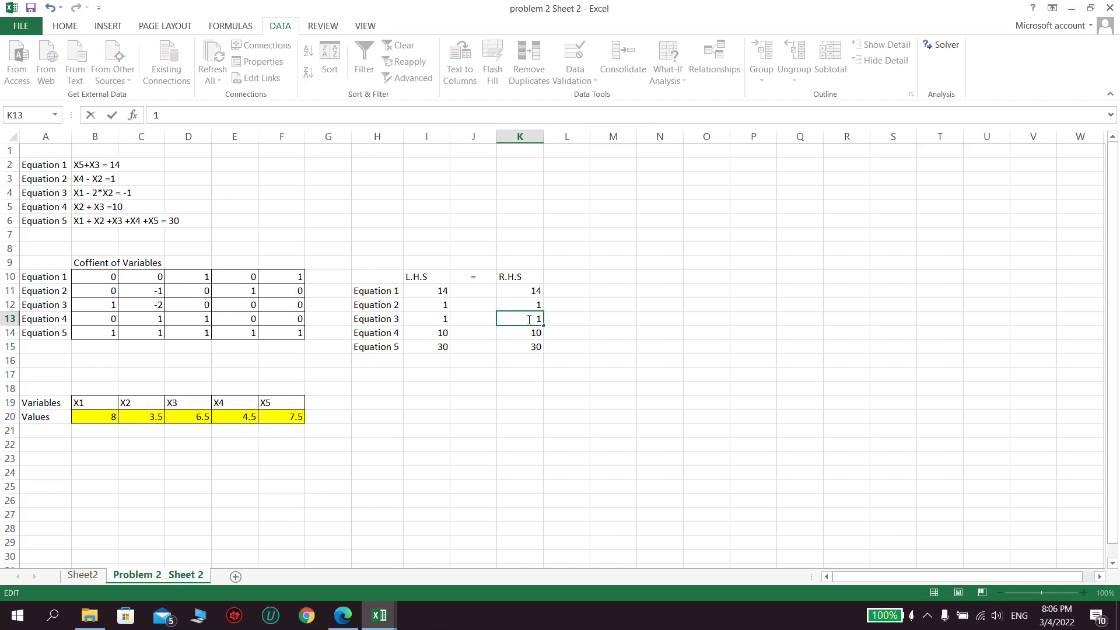
{"action": "type", "text": "-"}
{"action": "key", "text": "Return"}
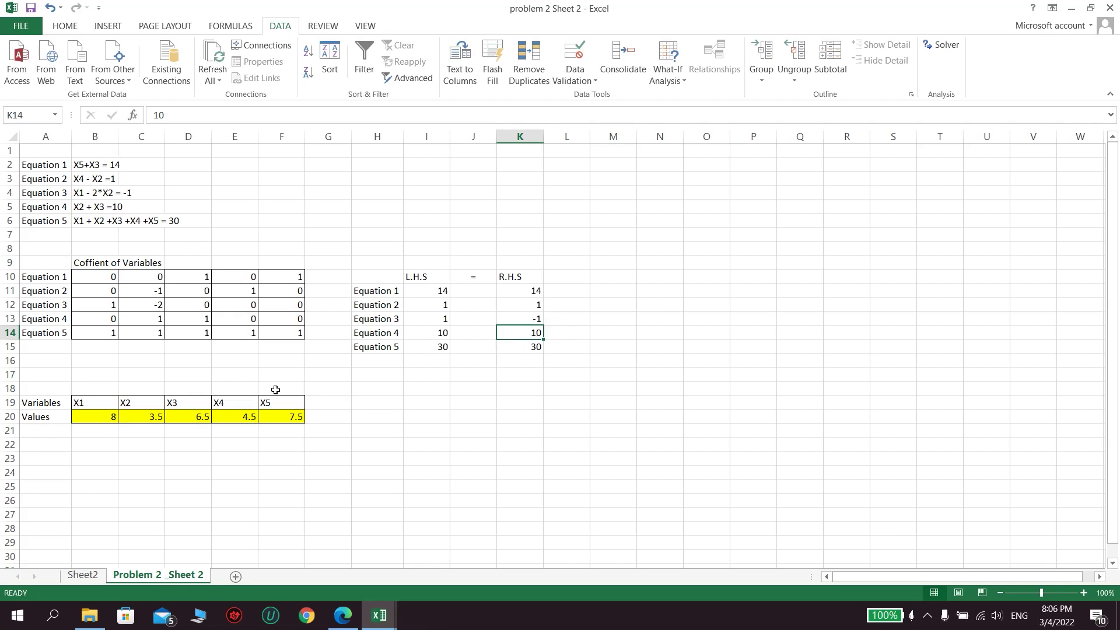
{"action": "left_click", "coordinate": [940, 46]}
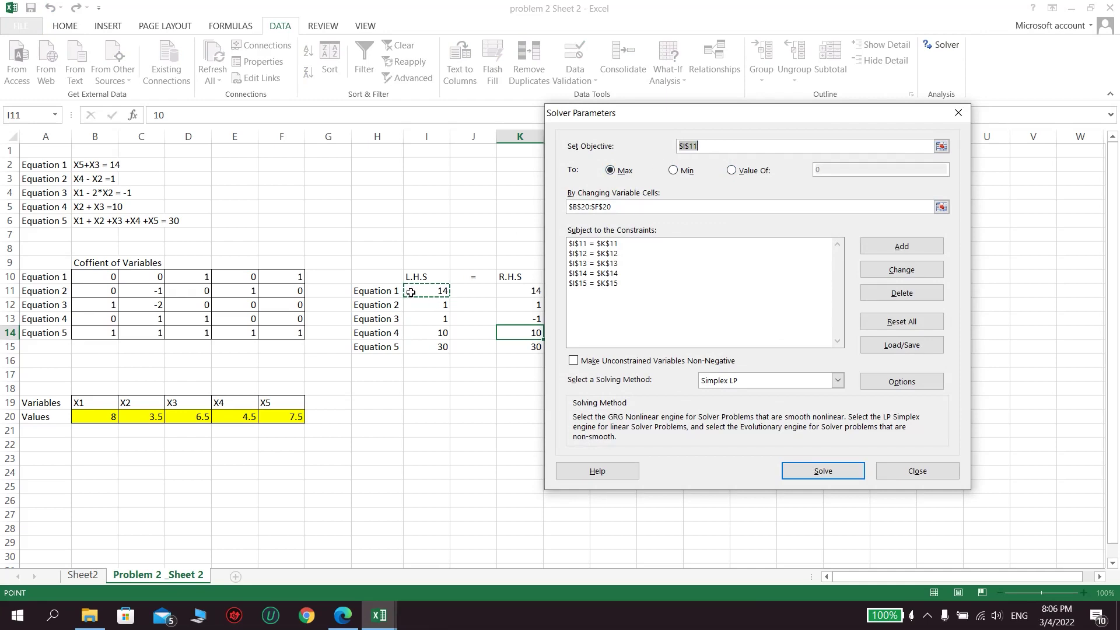
Reapply objective I11 and variables B20:F20, then delete the $I$13 = $K$13 constraint
{"action": "left_click", "coordinate": [727, 145]}
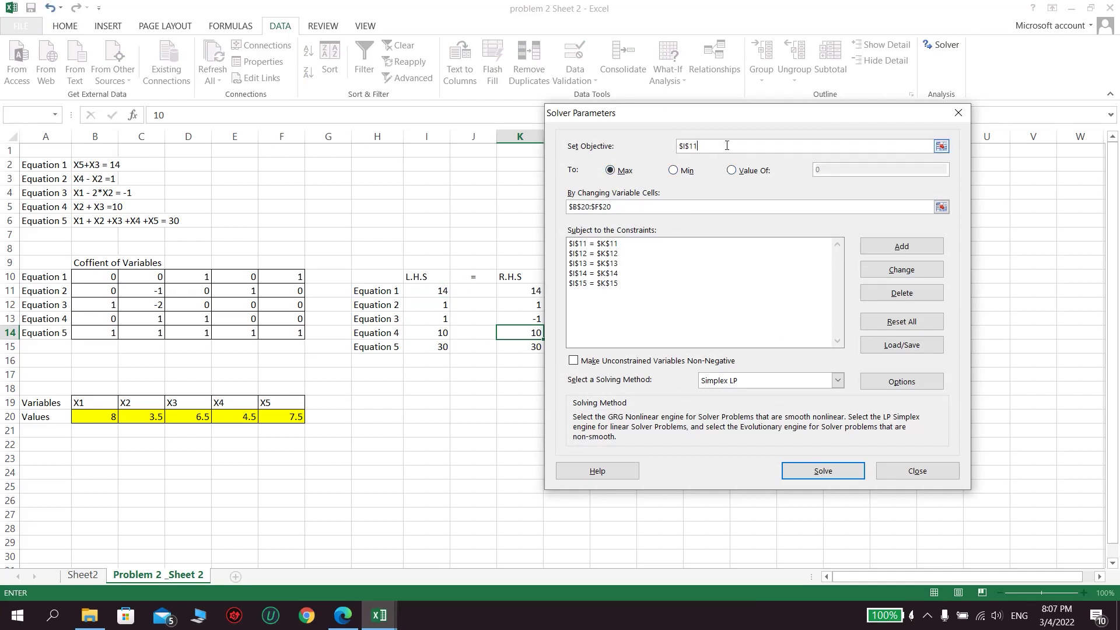
{"action": "left_click", "coordinate": [422, 291]}
{"action": "left_click", "coordinate": [756, 206]}
{"action": "key", "text": "BackSpace"}
{"action": "key", "text": "BackSpace"}
{"action": "key", "text": "BackSpace"}
{"action": "left_click_drag", "start_coordinate": [96, 417], "coordinate": [284, 415]}
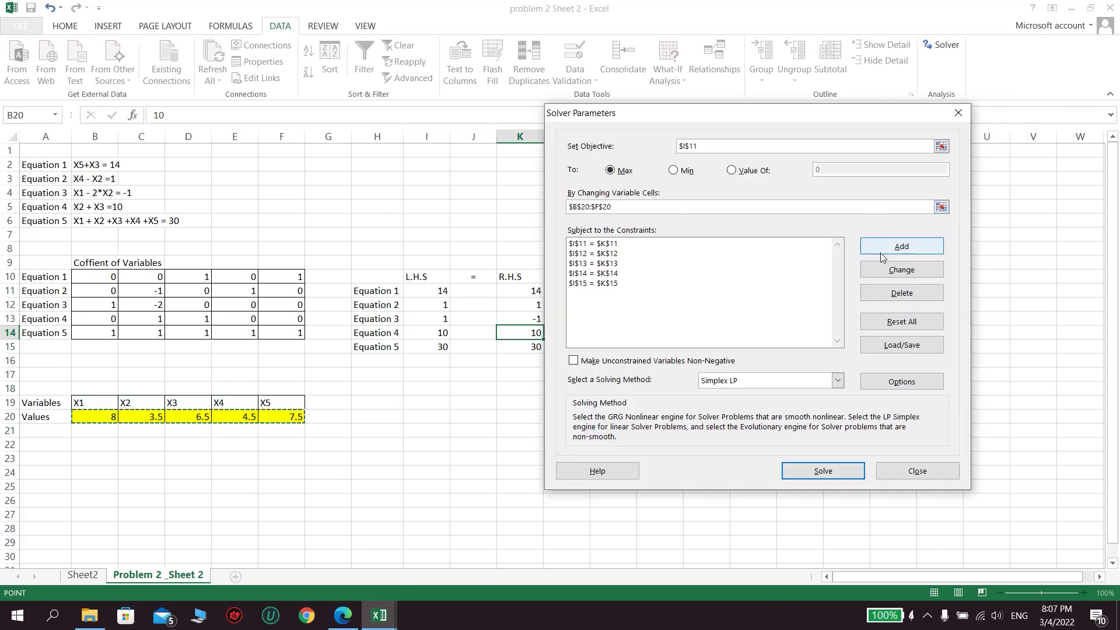
{"action": "left_click", "coordinate": [599, 265]}
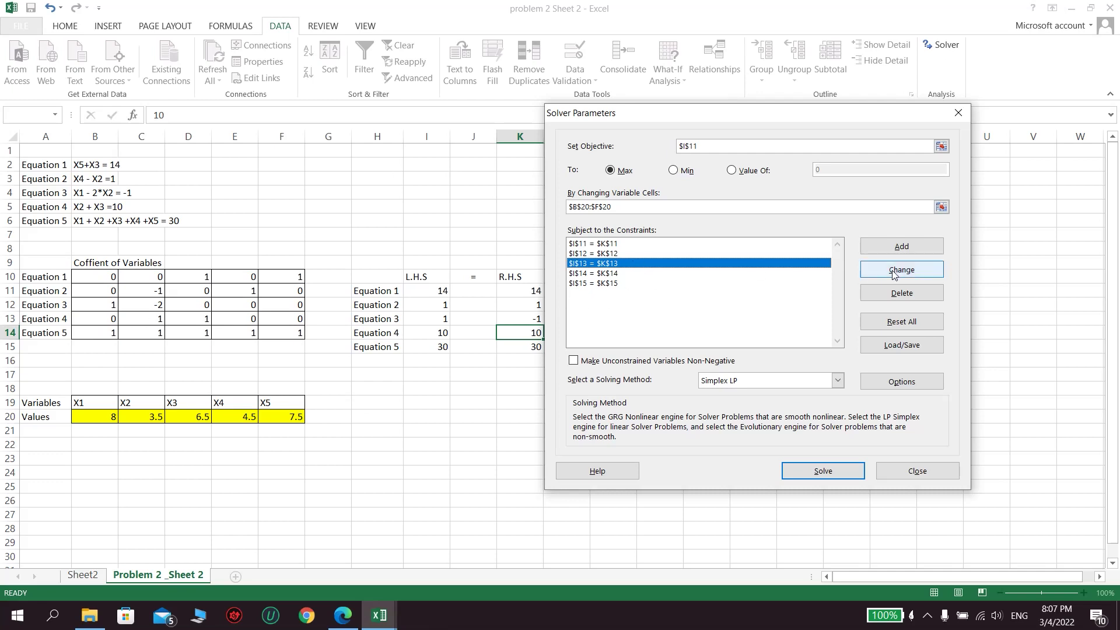
{"action": "left_click", "coordinate": [914, 300]}
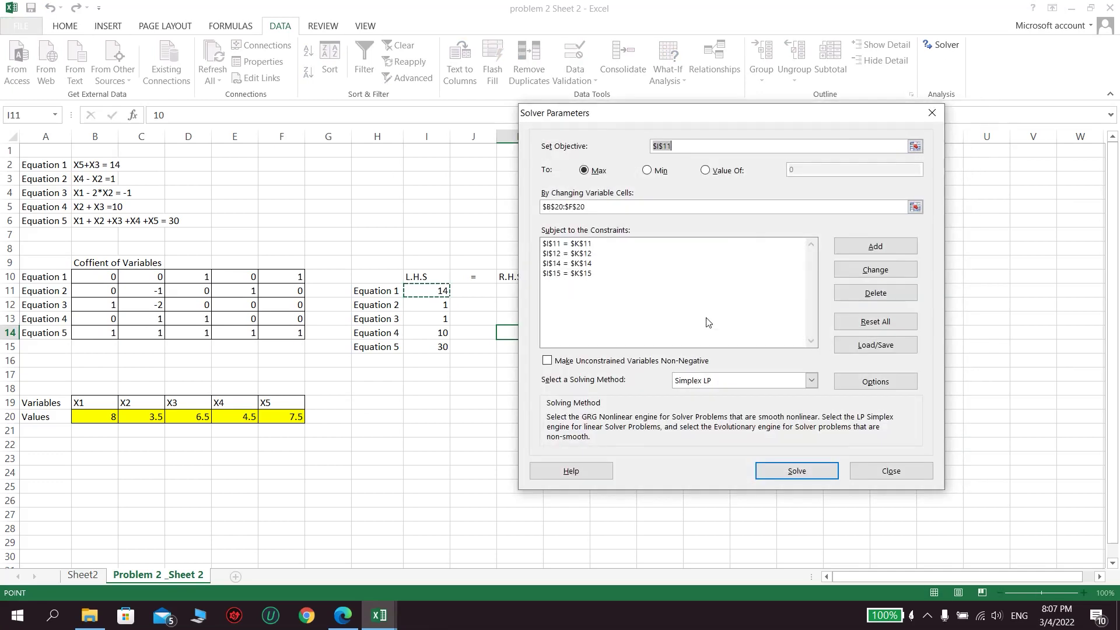
Re-add the equality constraint $I$13 = $K$13 and return to Solver Parameters
{"action": "left_click", "coordinate": [901, 246]}
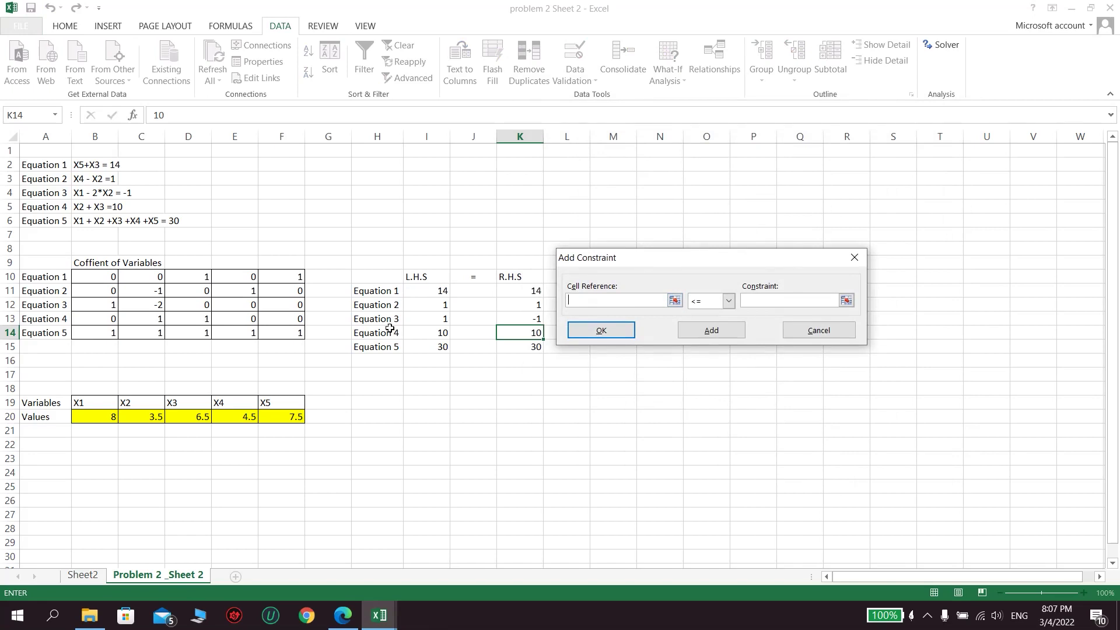
{"action": "left_click", "coordinate": [438, 319]}
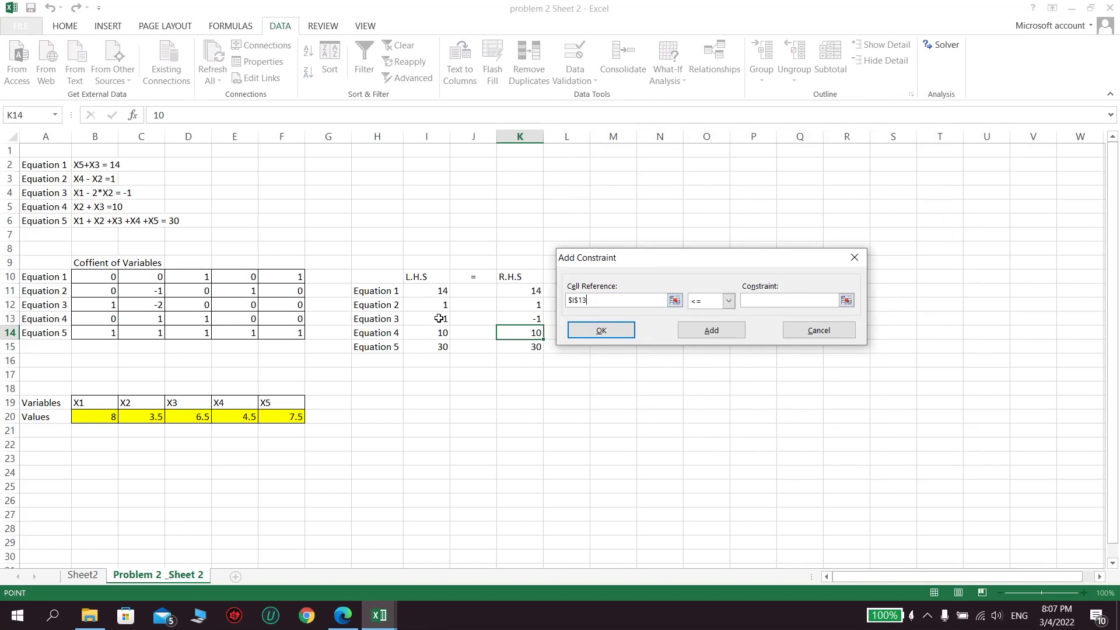
{"action": "left_click", "coordinate": [728, 300]}
{"action": "left_click", "coordinate": [706, 323]}
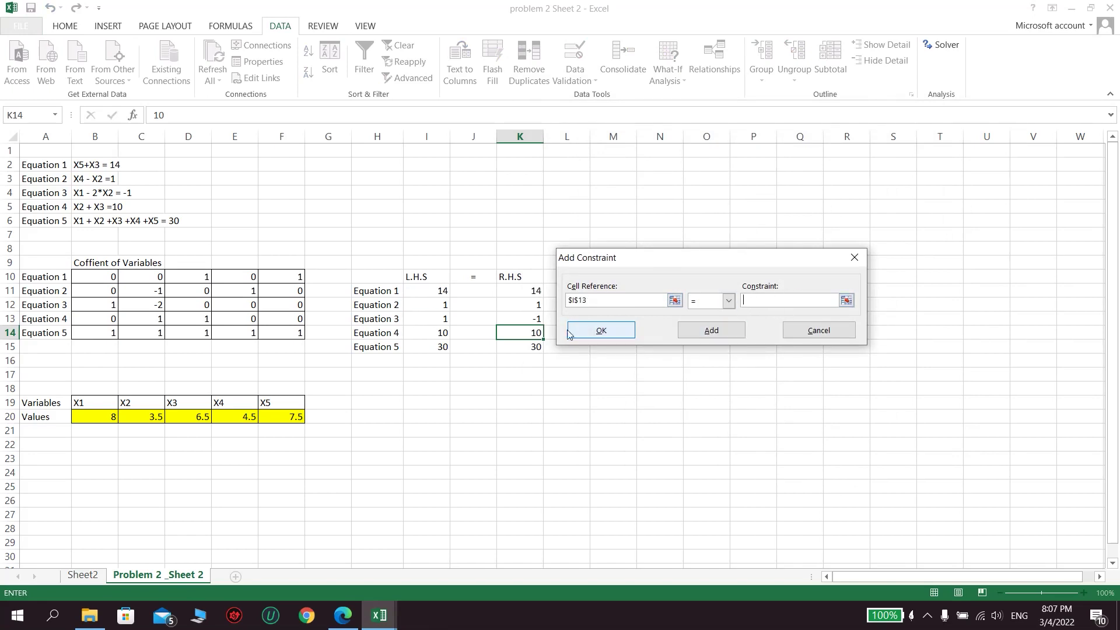
{"action": "left_click", "coordinate": [520, 318]}
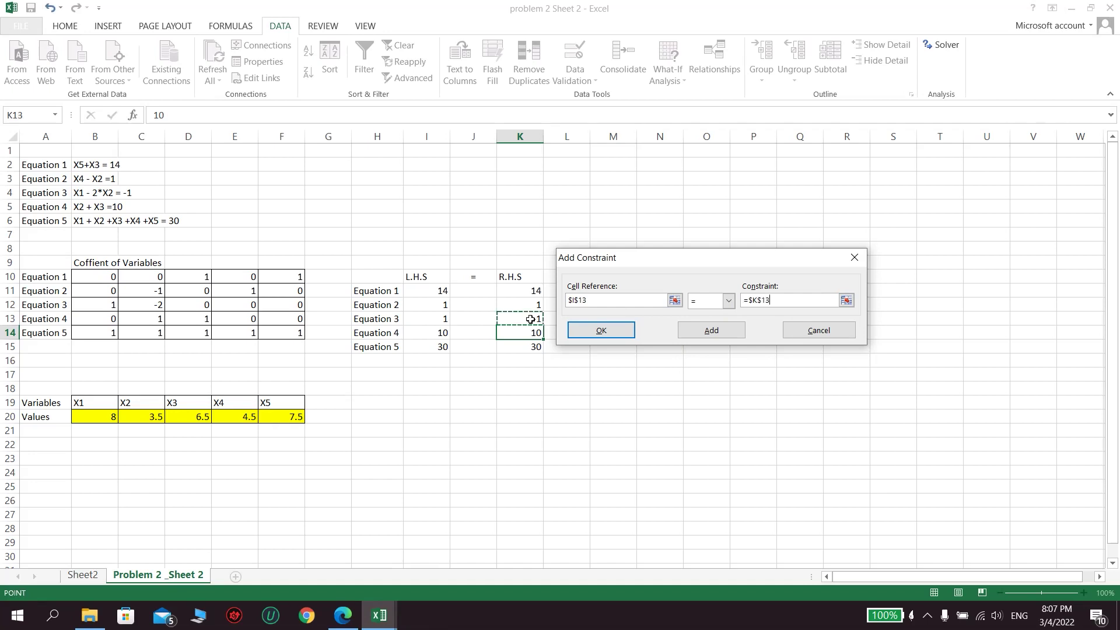
{"action": "left_click", "coordinate": [694, 330]}
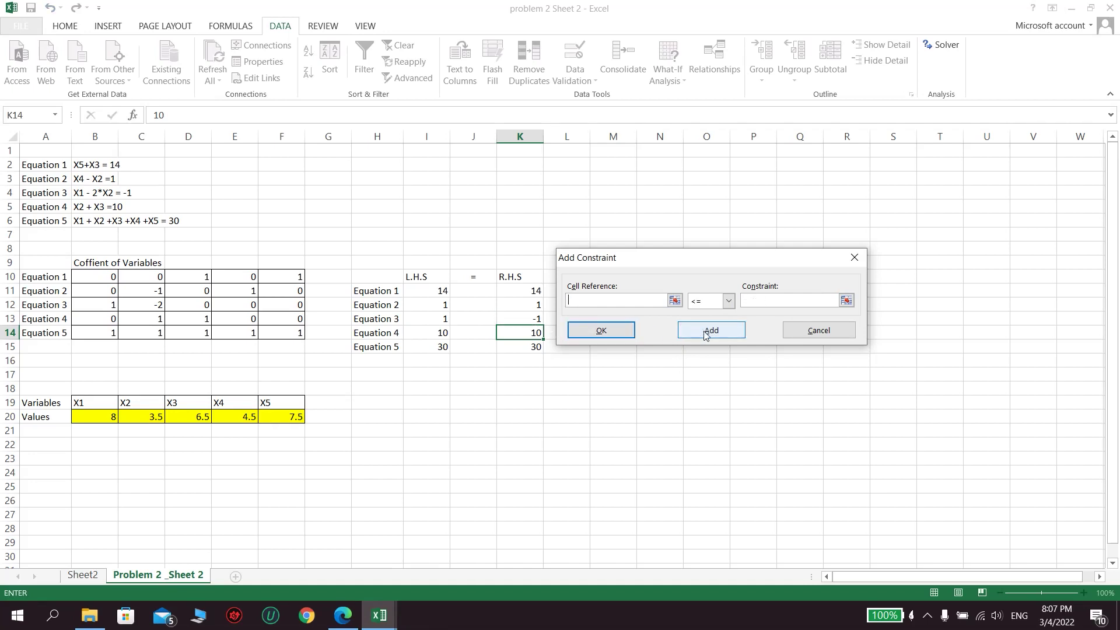
{"action": "left_click", "coordinate": [803, 338]}
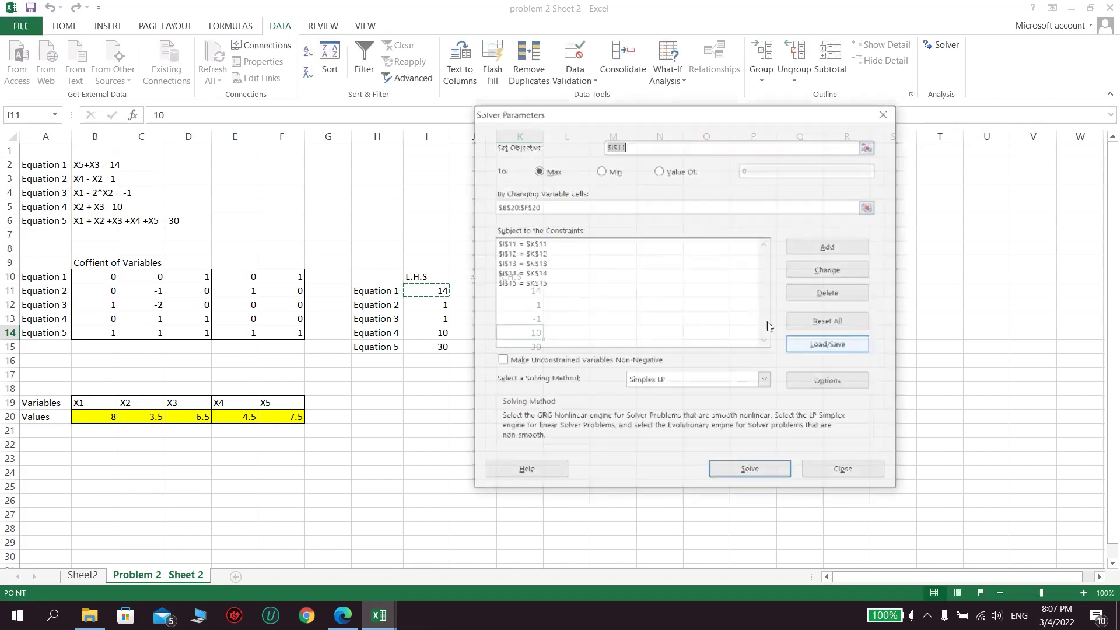
Solve and keep the solution X1–X5 = 7, 4, 6, 5, 8, checking each value
{"action": "left_click", "coordinate": [754, 474]}
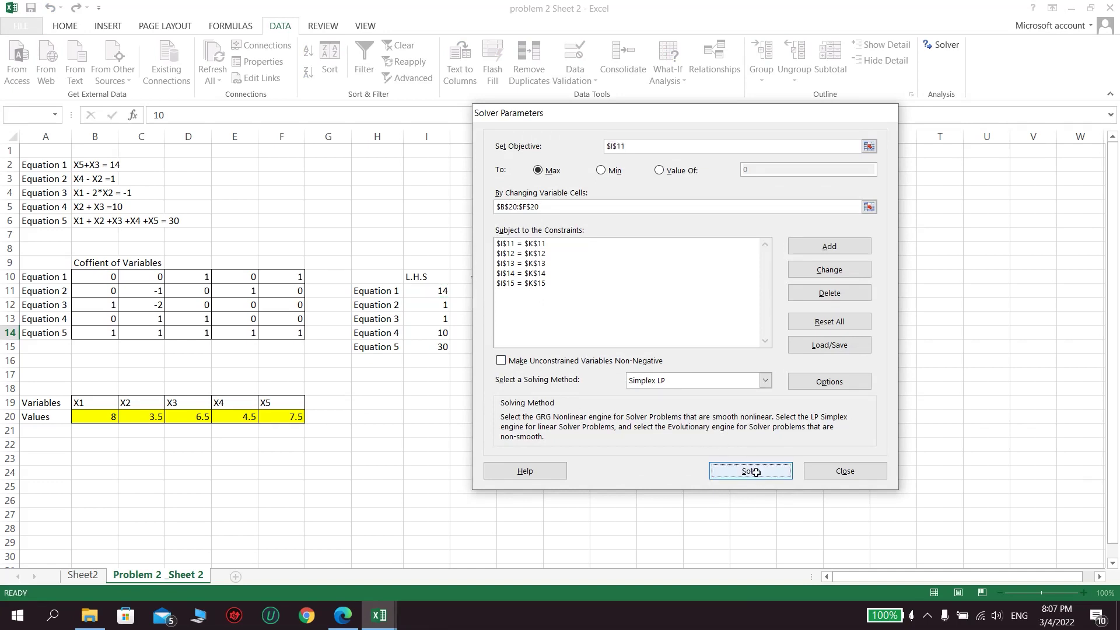
{"action": "left_click", "coordinate": [458, 331]}
{"action": "left_click", "coordinate": [91, 420]}
{"action": "left_click", "coordinate": [150, 420]}
{"action": "left_click", "coordinate": [207, 419]}
{"action": "left_click", "coordinate": [224, 418]}
{"action": "left_click", "coordinate": [284, 417]}
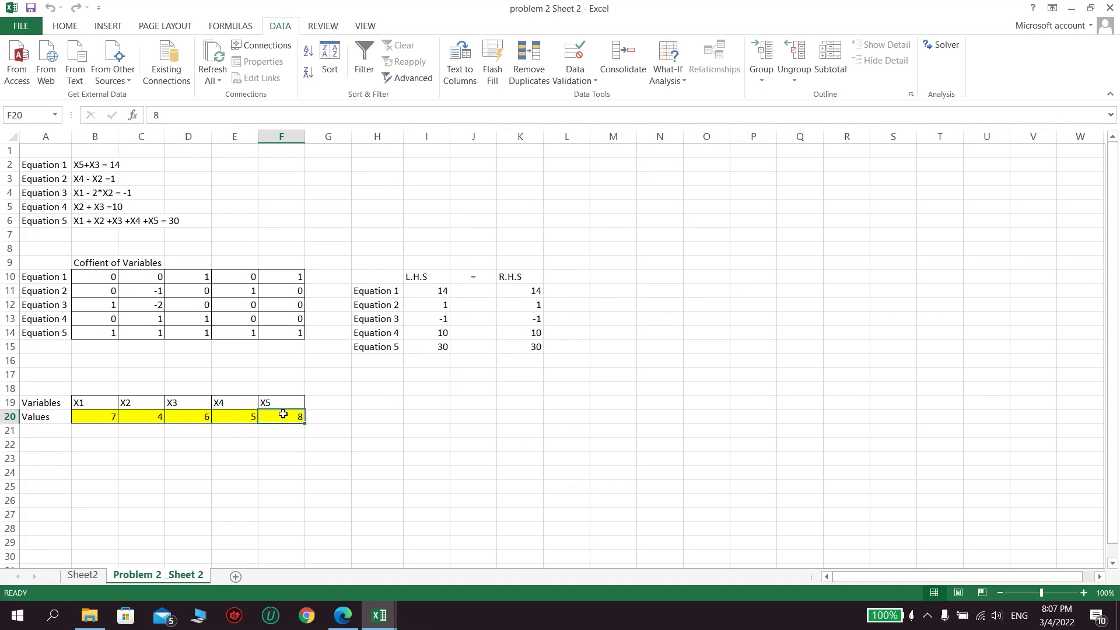
{"action": "left_click", "coordinate": [107, 421]}
{"action": "left_click", "coordinate": [153, 423]}
{"action": "left_click", "coordinate": [205, 421]}
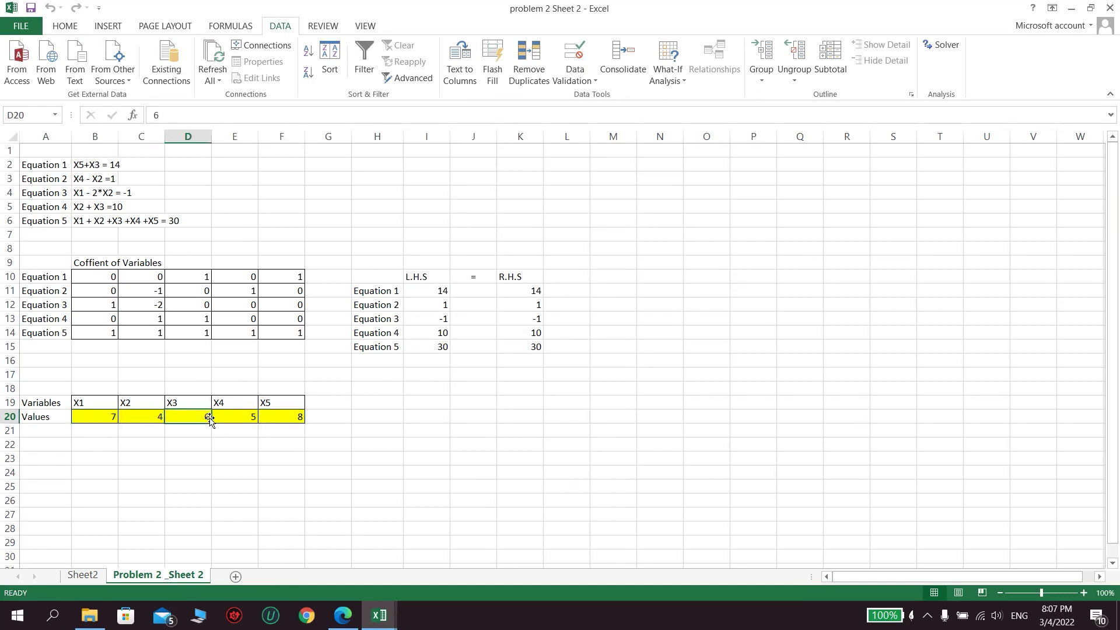
{"action": "left_click", "coordinate": [188, 446]}
Enter the puzzle answer 74658 into cell D22 below the solved X1–X5 values
{"action": "type", "text": "="}
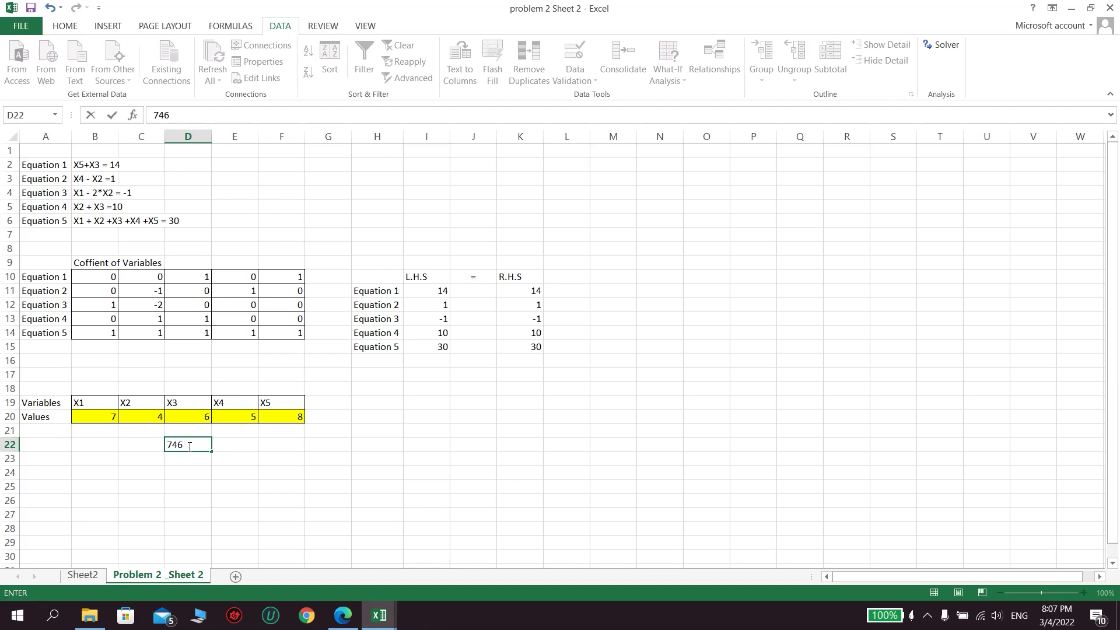
{"action": "type", "text": "58"}
{"action": "key", "text": "Return"}
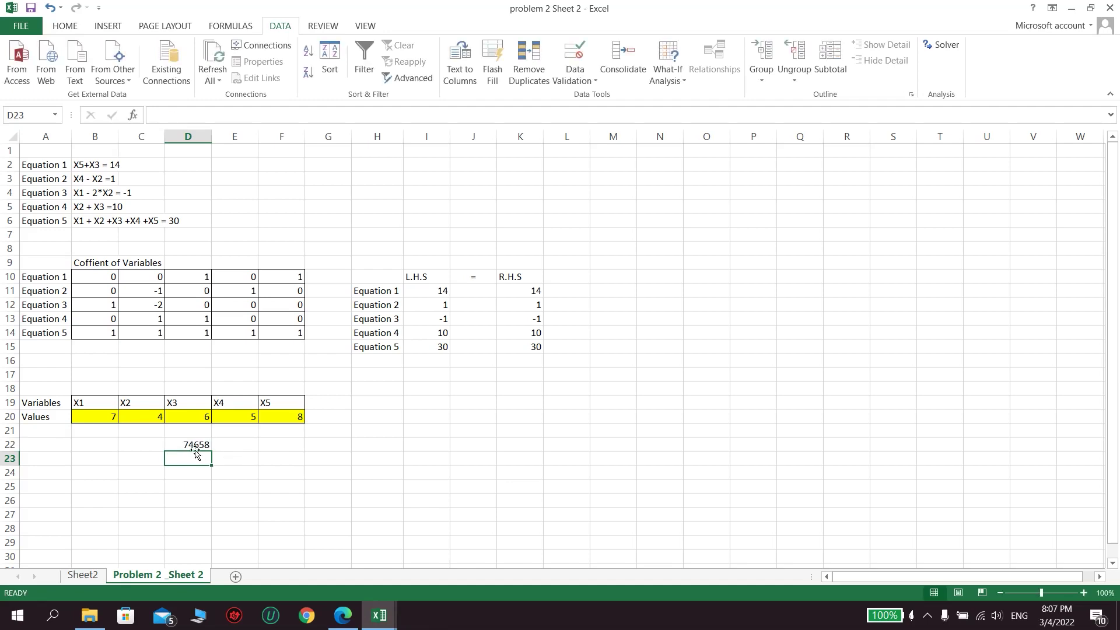